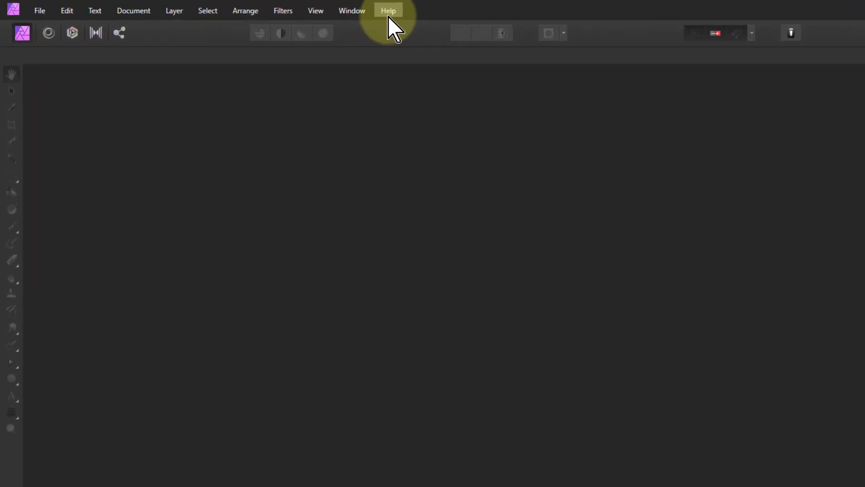
- Use Help > Support to bring up the Affinity Forums homepage in the browser
click(590, 17)
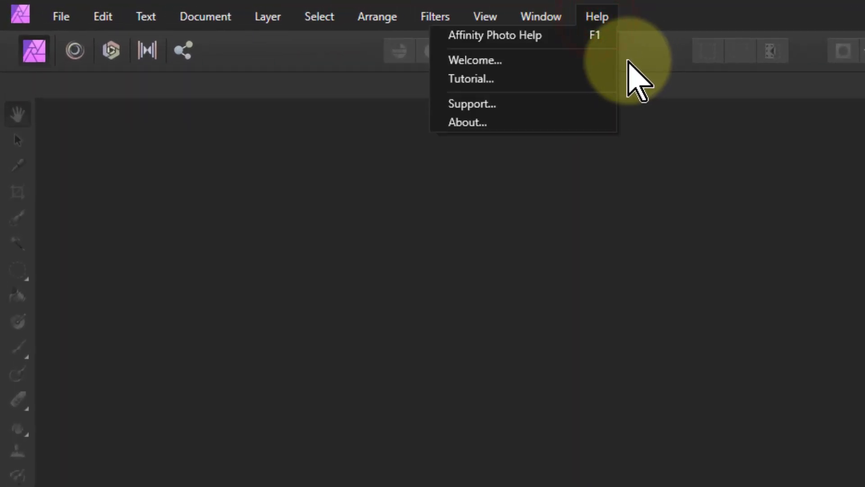
click(482, 105)
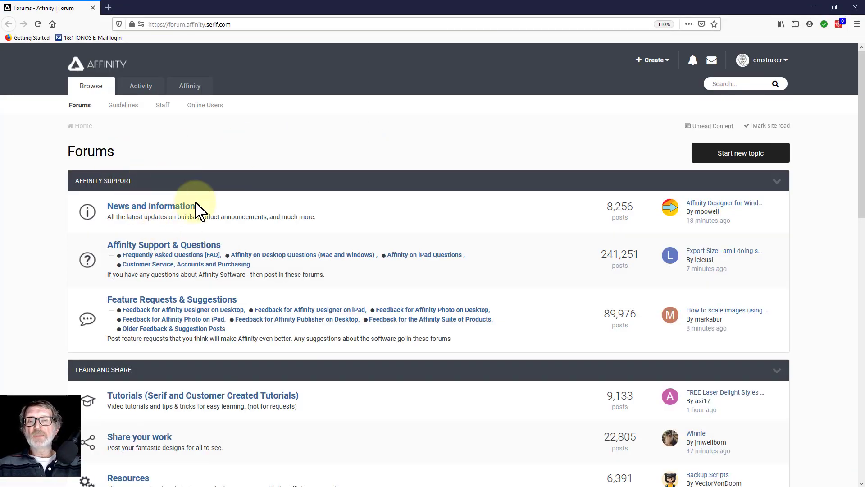
- Go to News and Information and read through the 'Affinity Photo for Windows - 1.8.0' thread
click(136, 208)
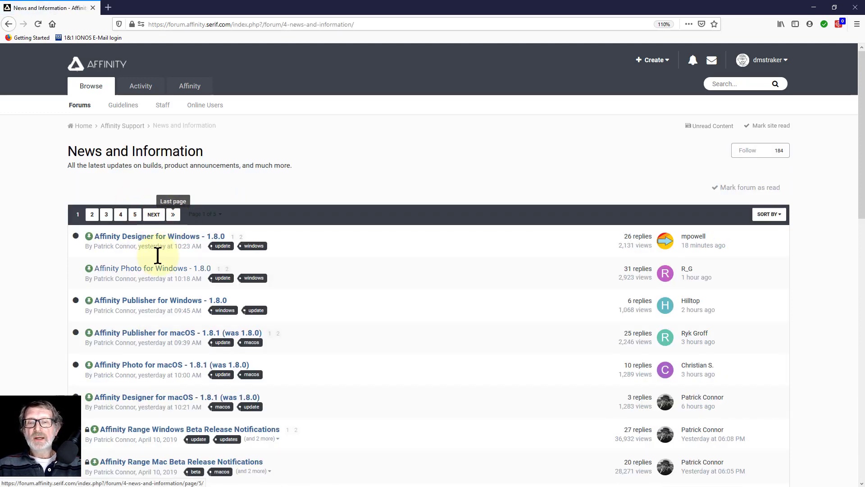
click(133, 270)
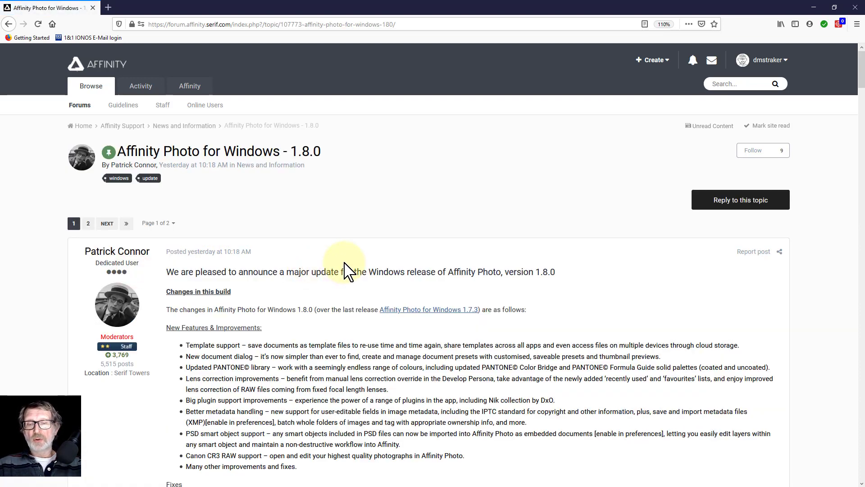
scroll(289, 289, down, 1)
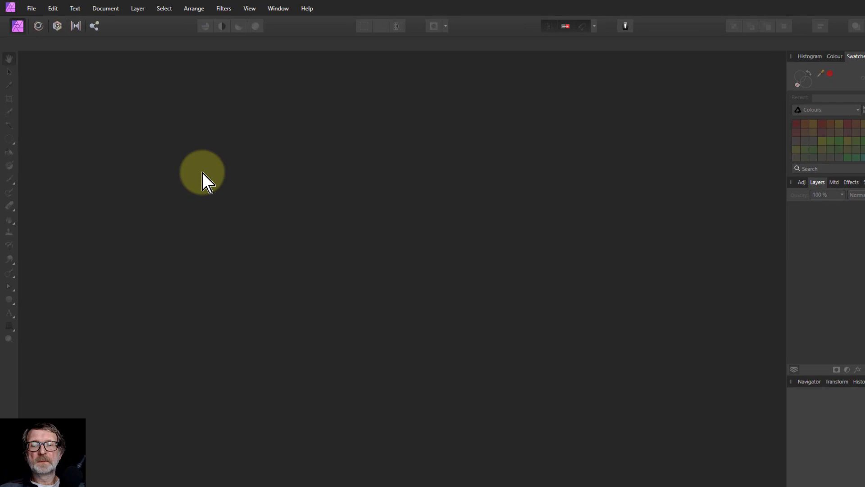
- Start a new document from File > New and scroll through the Print presets
click(29, 7)
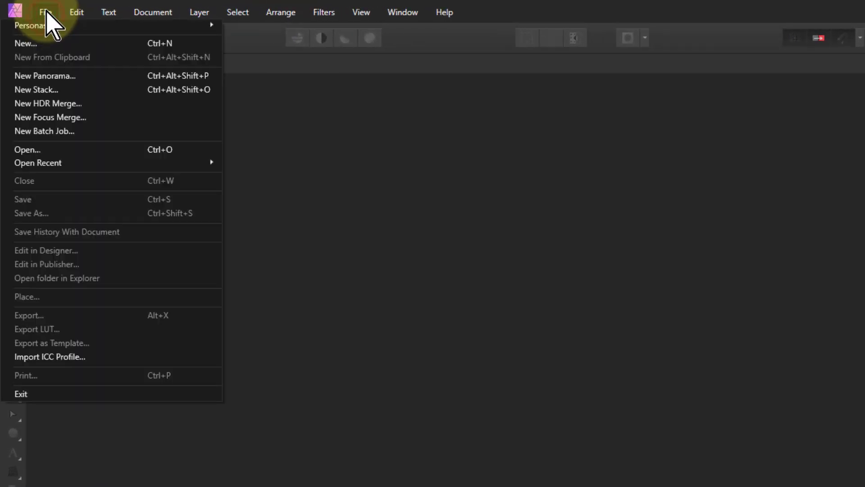
click(78, 43)
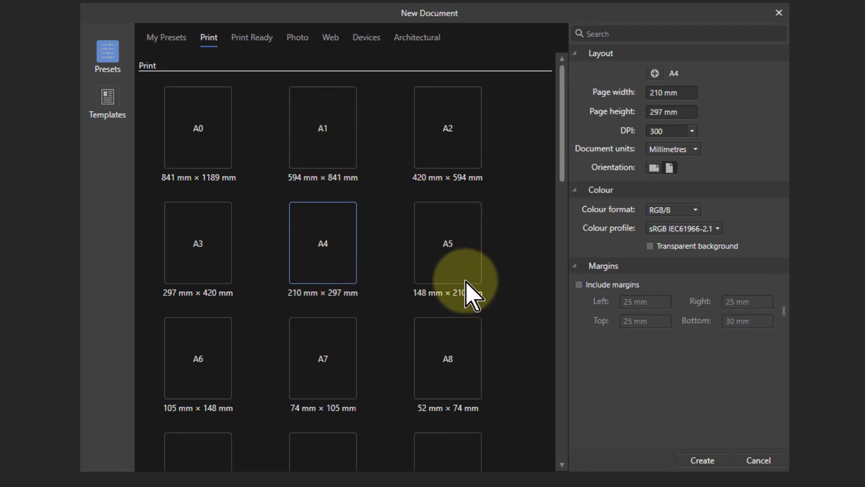
scroll(351, 216, down, 1)
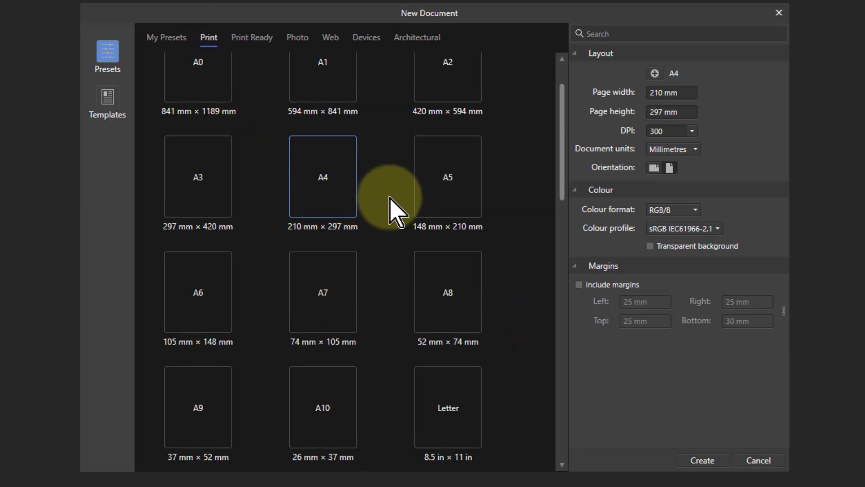
scroll(311, 225, up, 1)
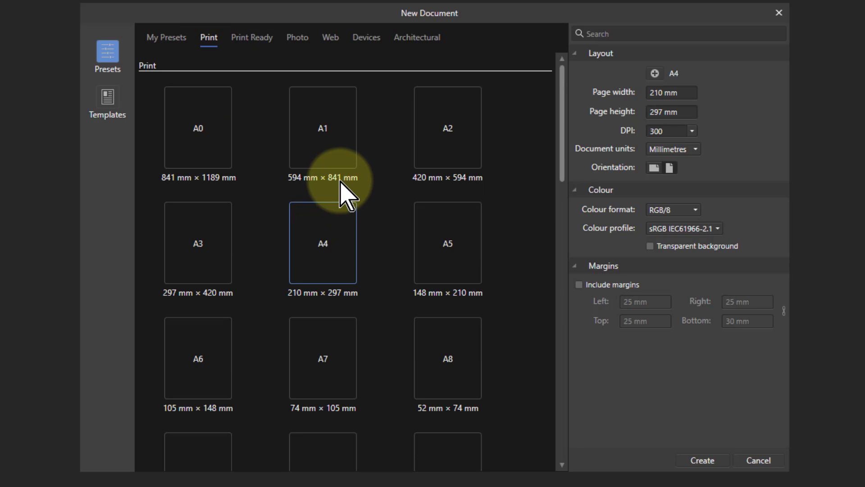
- Select the Print Ready A4 preset (CMYK/8, U.S. Web Coated SWOP v2), then browse Photo presets
click(257, 40)
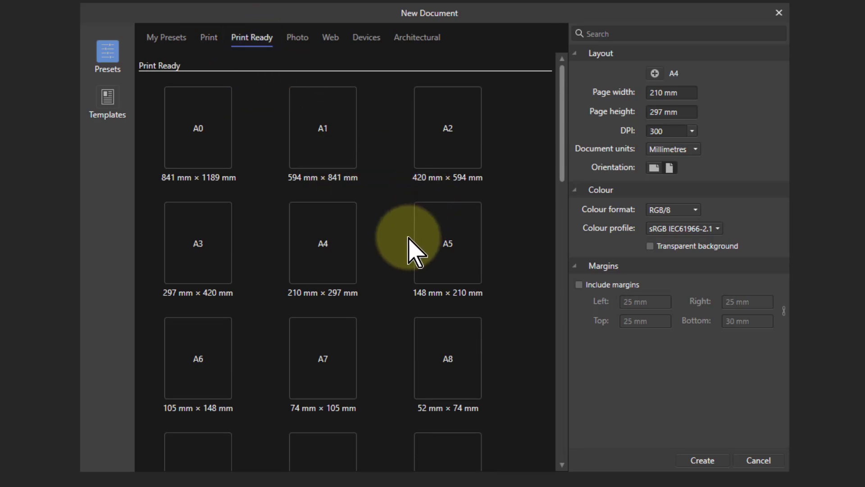
click(337, 256)
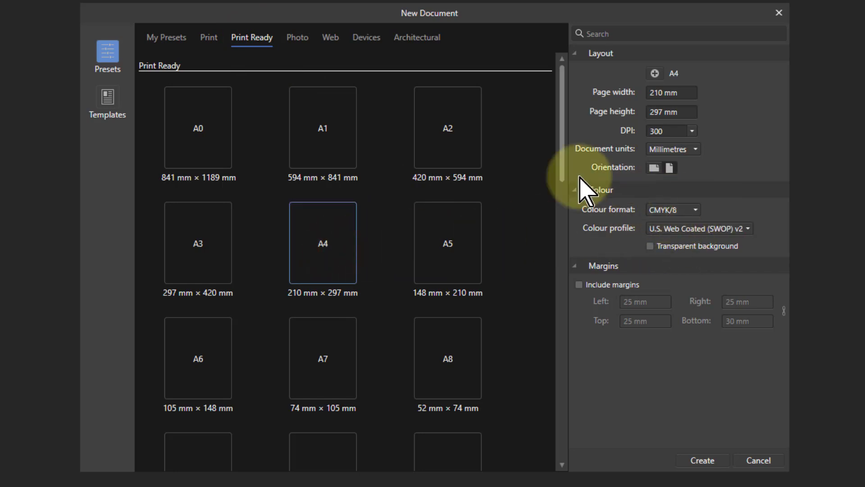
click(297, 38)
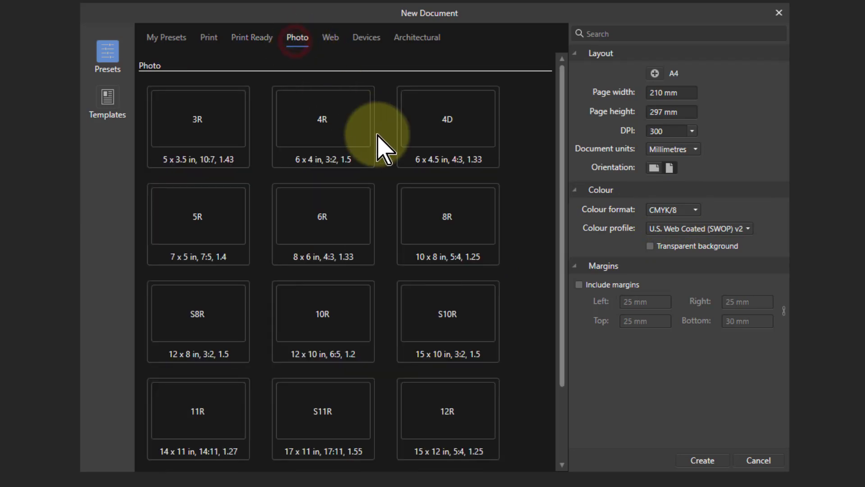
scroll(284, 226, down, 3)
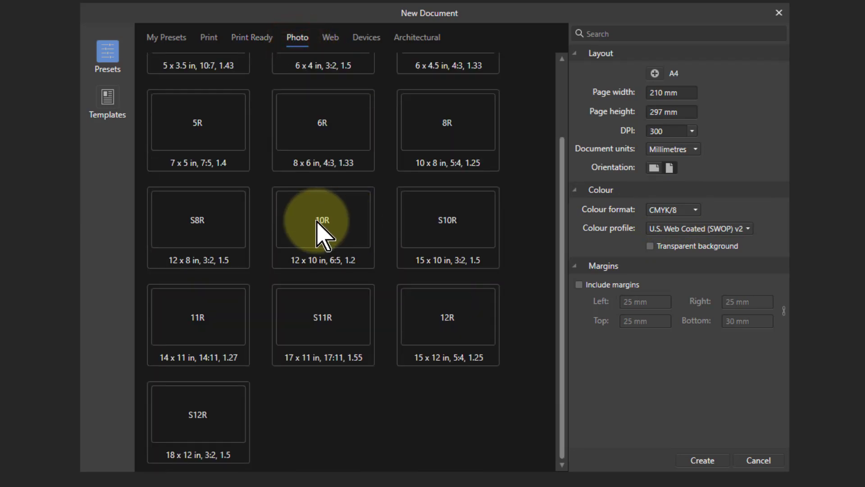
scroll(319, 232, up, 3)
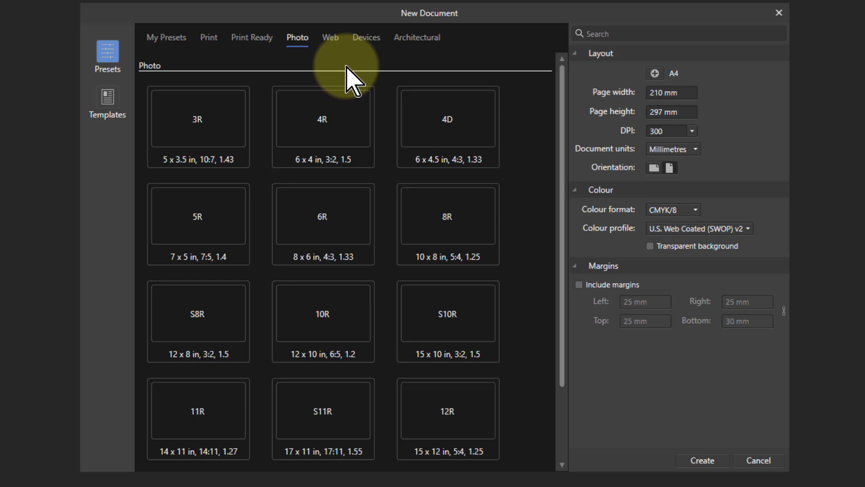
- Scroll through the Web size presets in the New Document dialog
click(337, 40)
scroll(325, 228, down, 2)
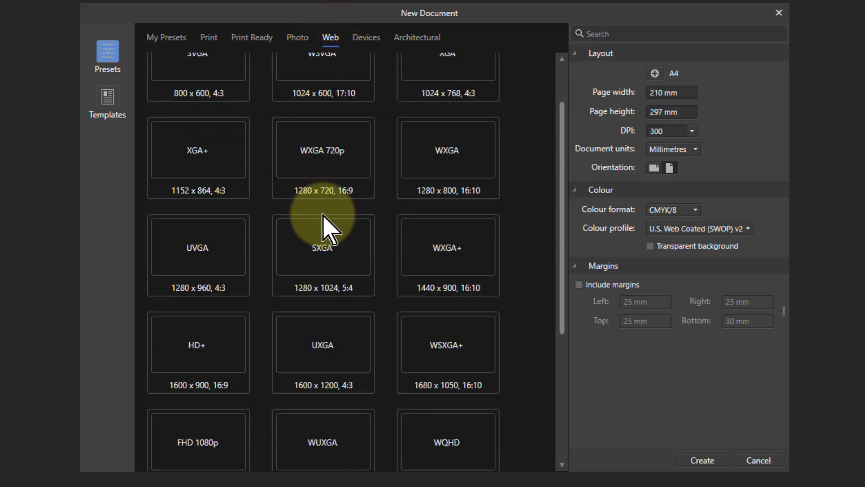
scroll(333, 291, down, 2)
scroll(302, 289, down, 1)
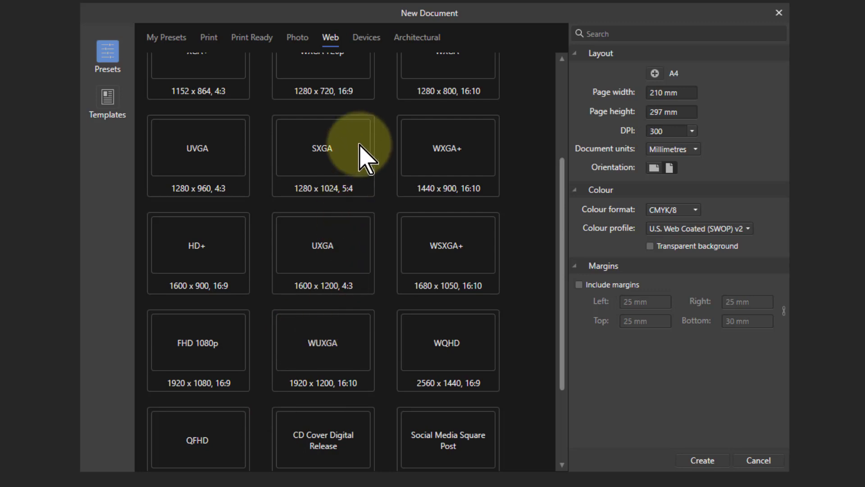
scroll(374, 131, up, 4)
- Browse the Devices and Architectural presets, then return to the Print A0–A8 paper sizes
click(366, 43)
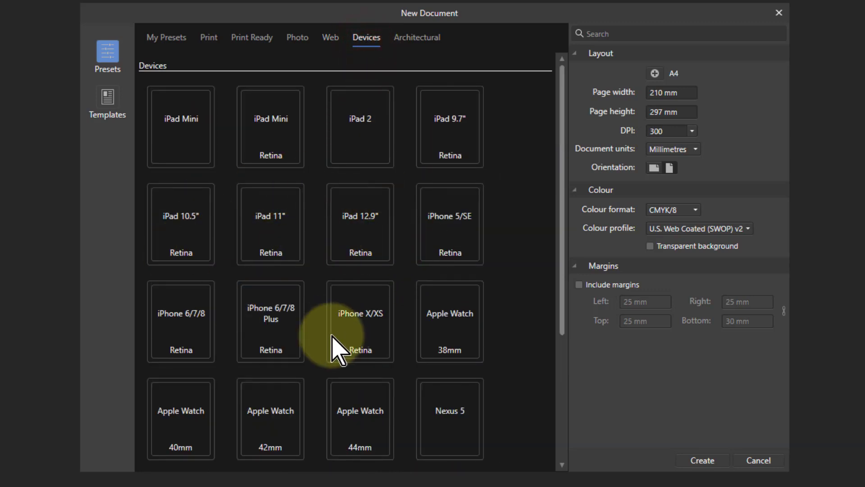
scroll(333, 336, down, 1)
scroll(334, 342, down, 2)
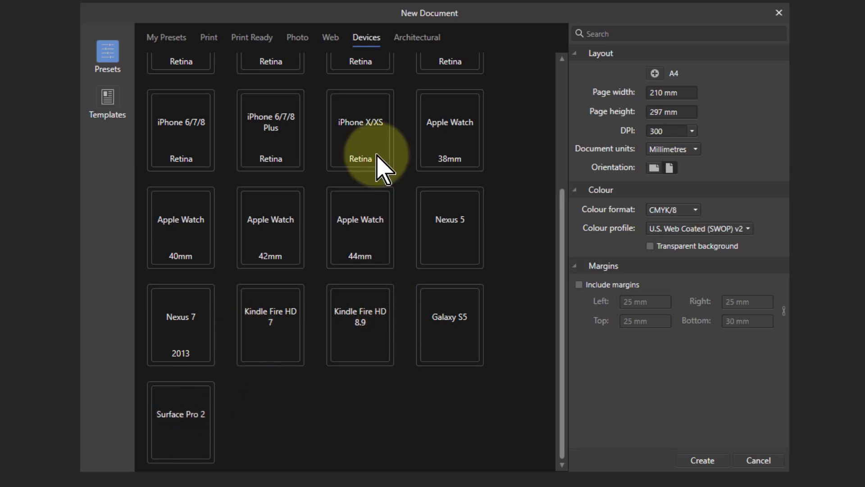
click(411, 45)
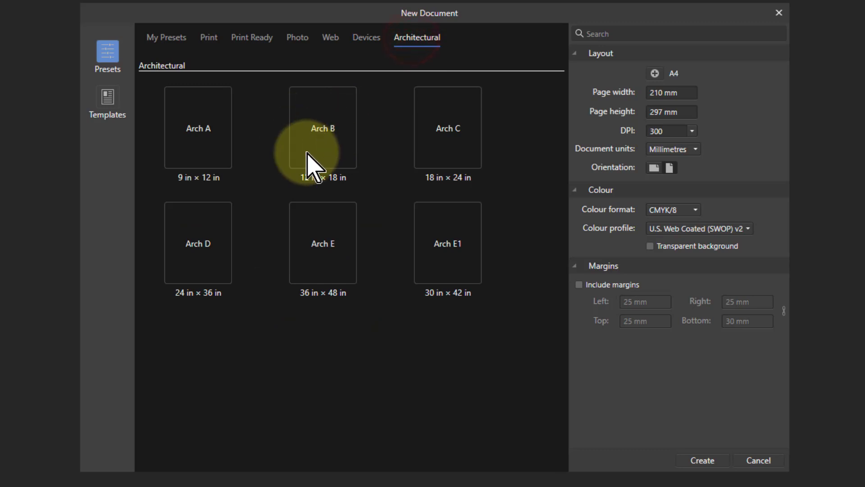
click(210, 43)
scroll(339, 177, up, 5)
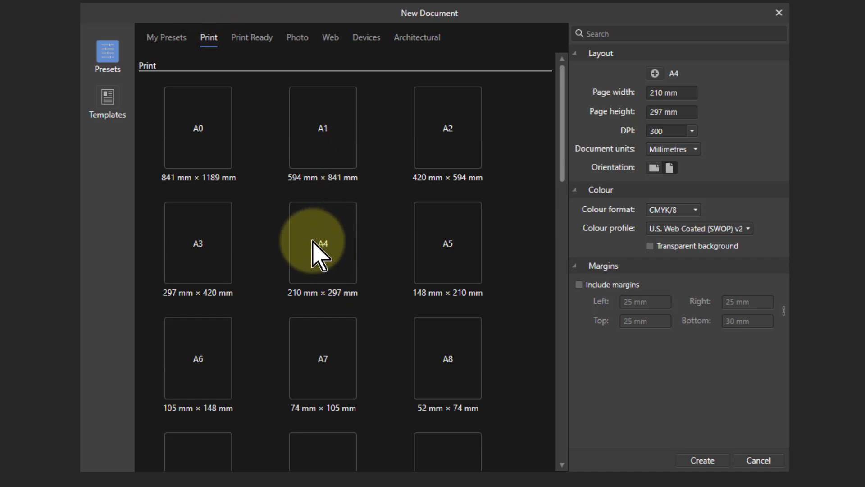
- Save A4 landscape (297 × 210 mm, RGB/8) as a preset named 'A4 Landscape' in My Presets
click(322, 242)
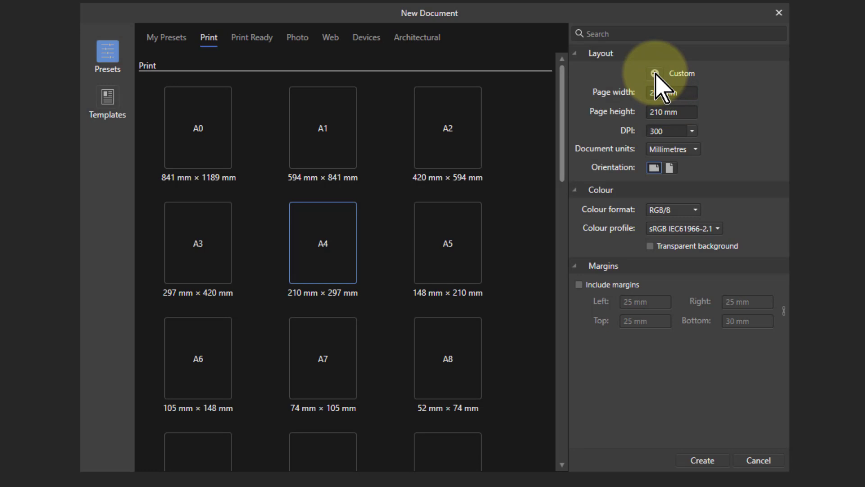
click(654, 73)
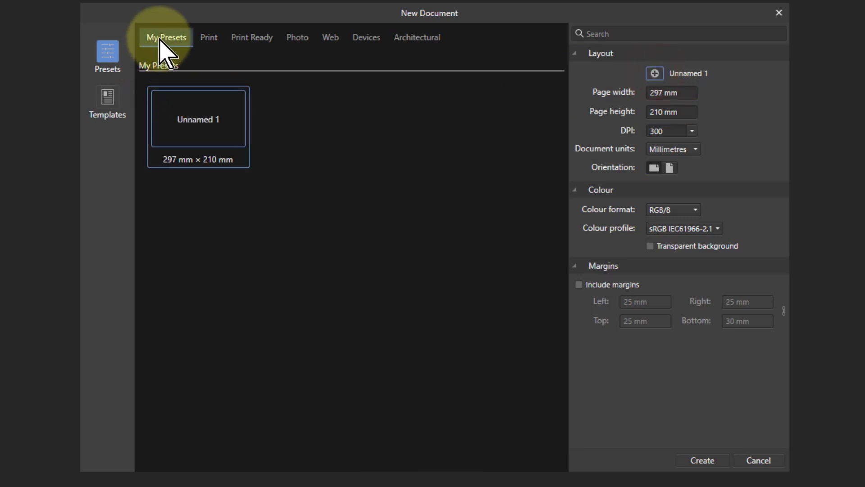
right_click(198, 120)
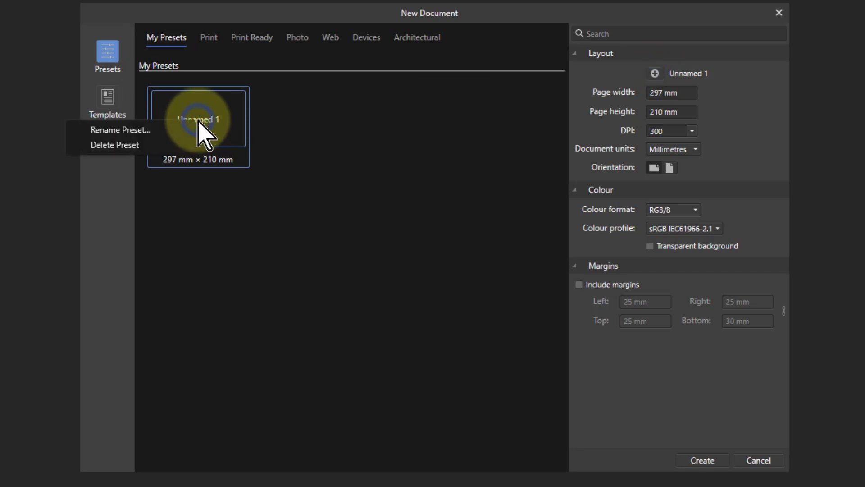
click(134, 130)
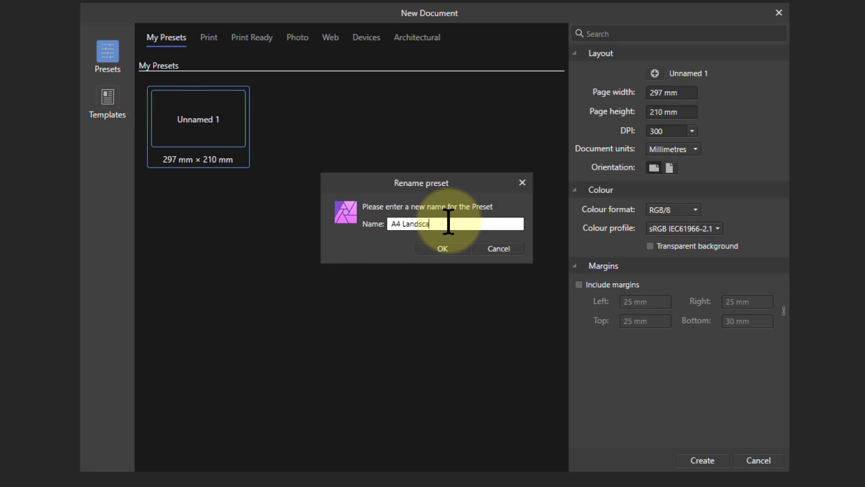
key(Return)
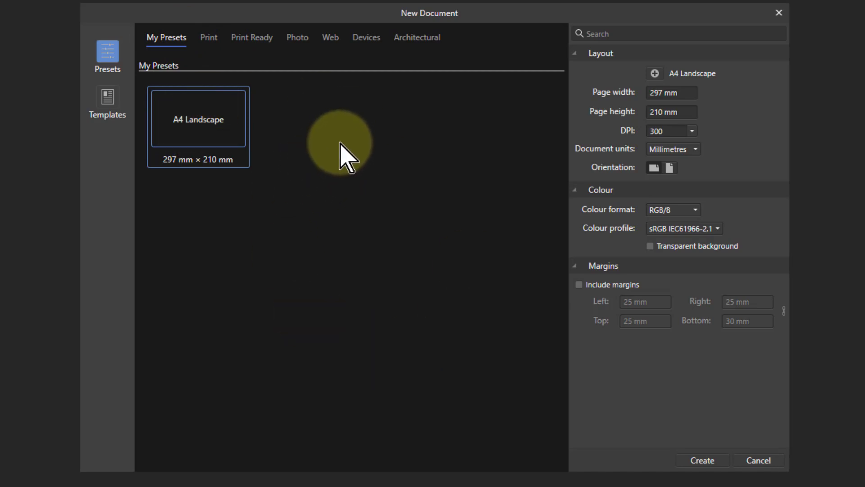
- Create a document from A4 Landscape and give the circle a red fill (RGB 255, 36, 36)
double_click(187, 127)
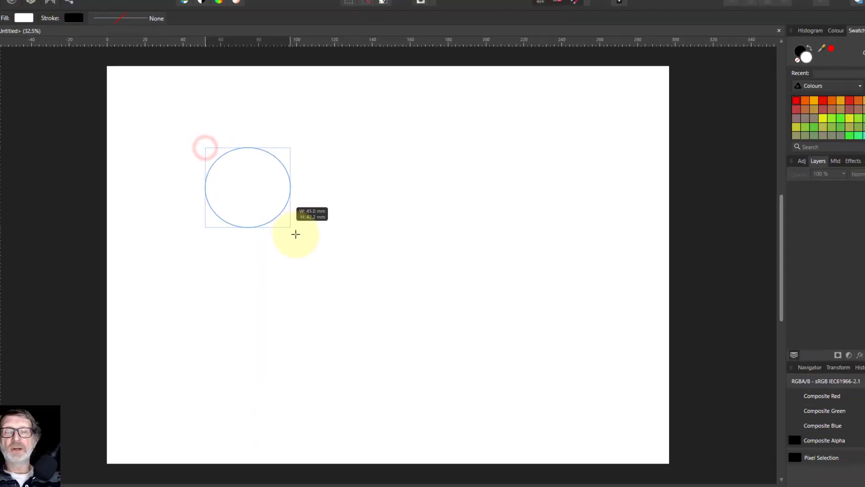
click(49, 42)
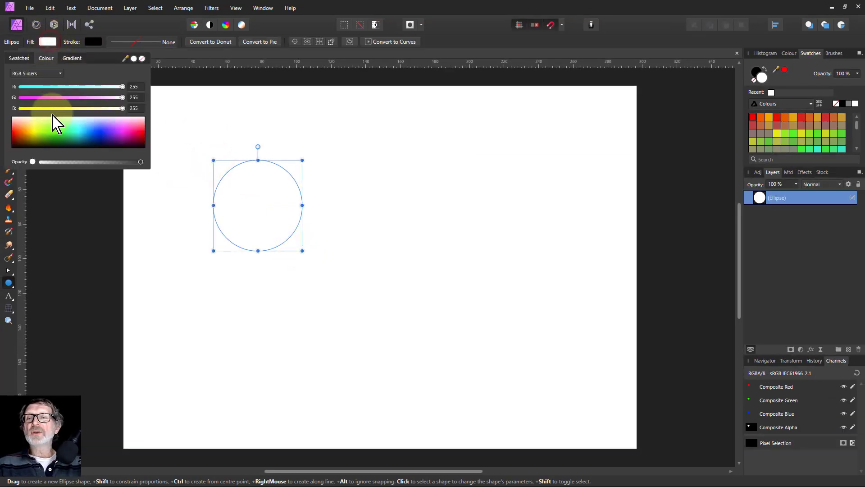
click(17, 132)
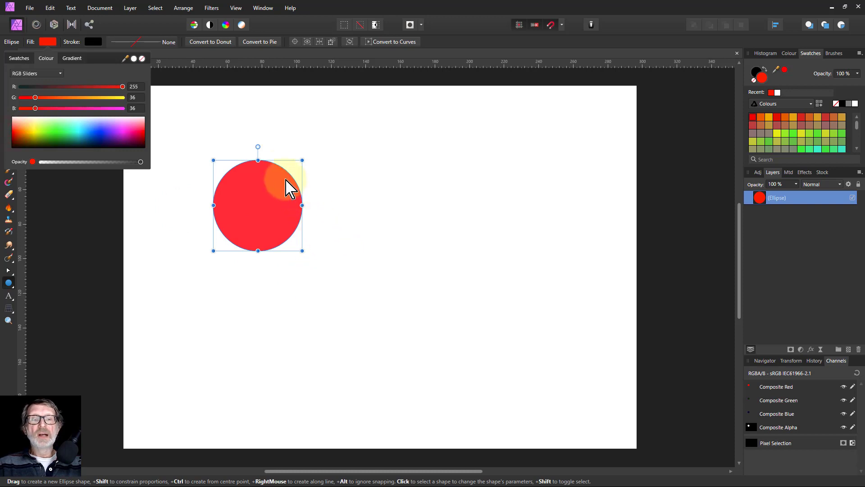
click(243, 199)
drag(260, 204, 237, 184)
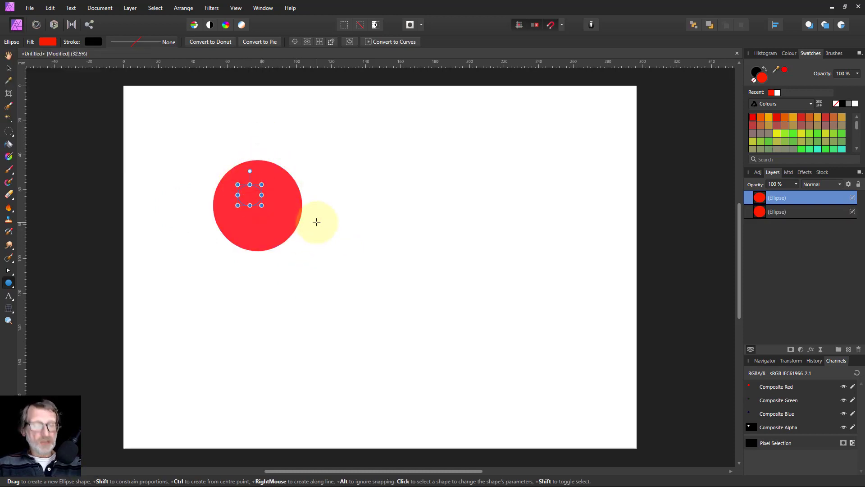
key(ctrl+z)
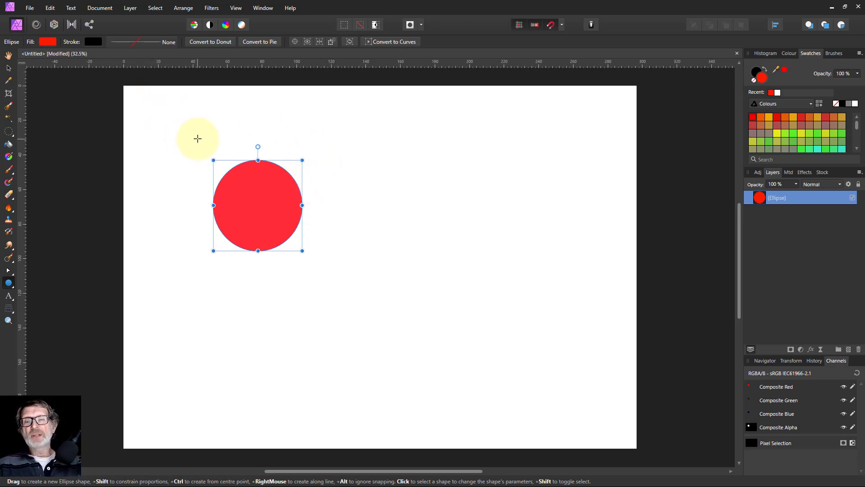
- Bring up File > Save As, then cancel it without saving
click(29, 8)
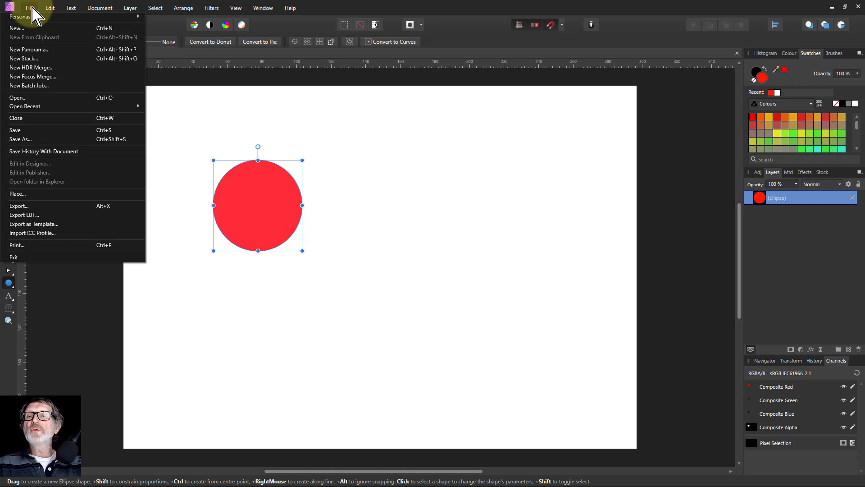
click(31, 139)
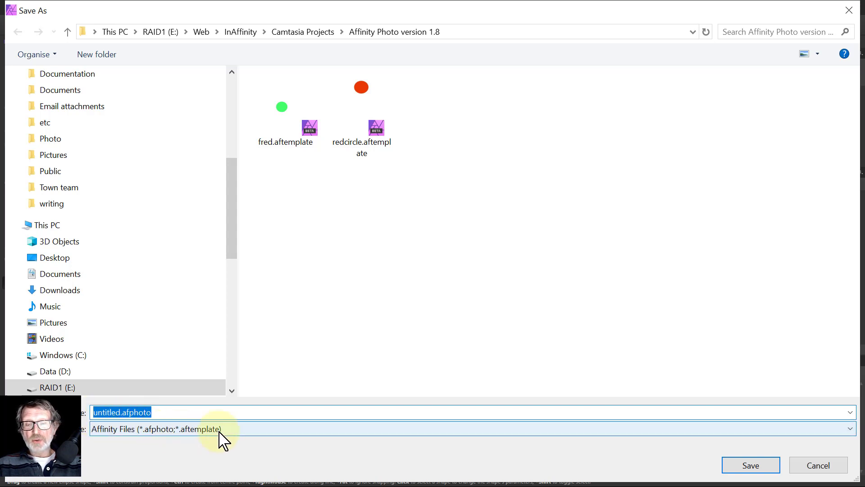
click(816, 465)
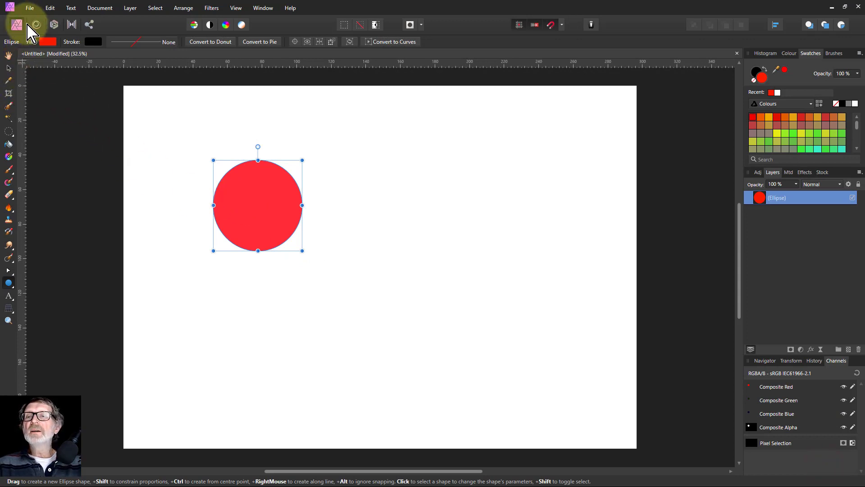
- Export the document as a template named 'red landscape'
click(29, 8)
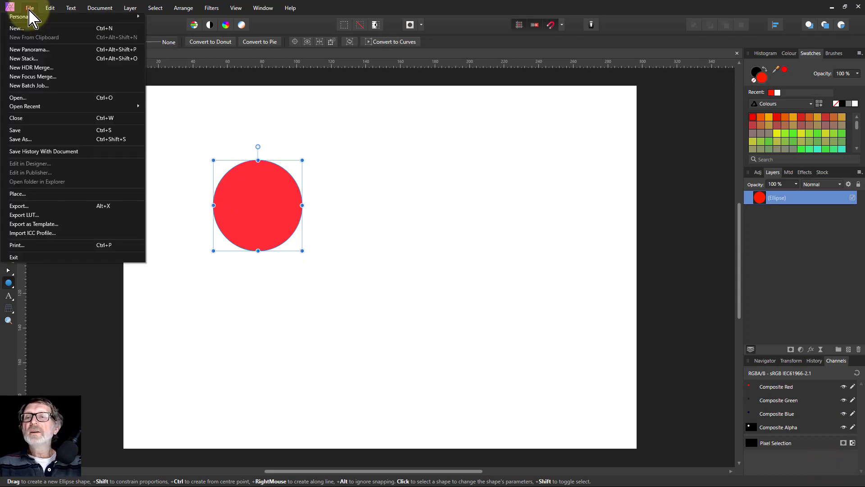
click(57, 224)
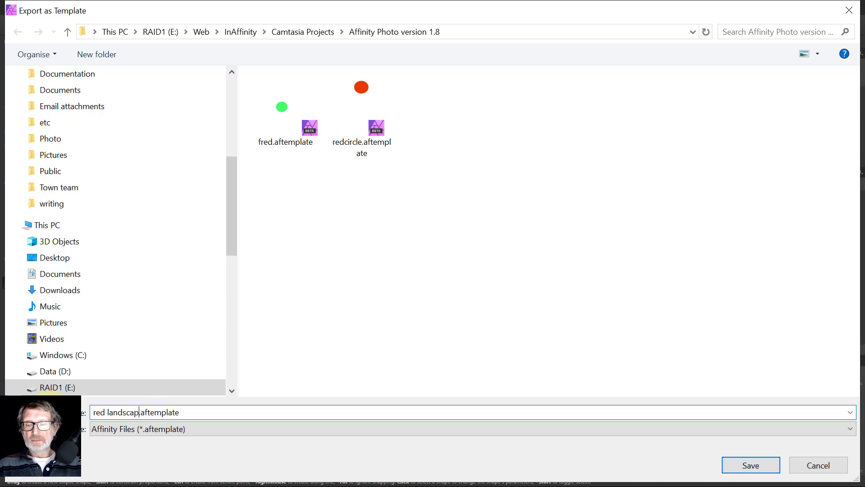
key(Return)
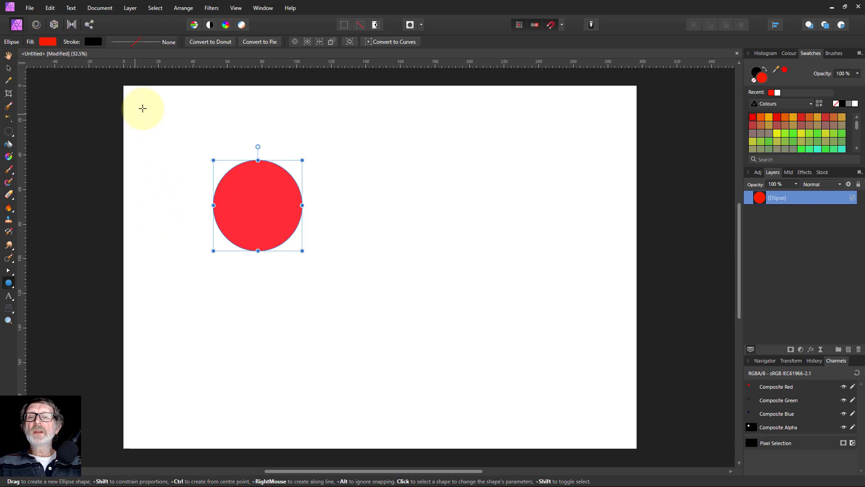
- Close the circle document without saving and start a new document from File > New
click(737, 53)
key(n)
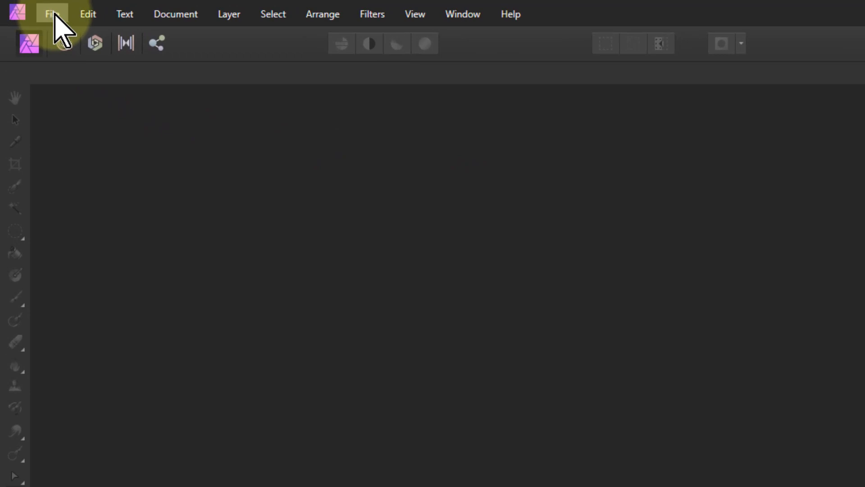
click(52, 14)
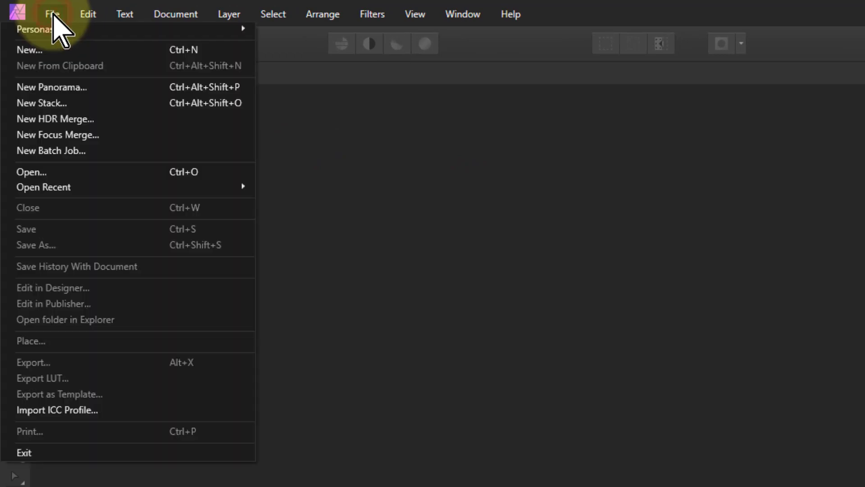
click(45, 51)
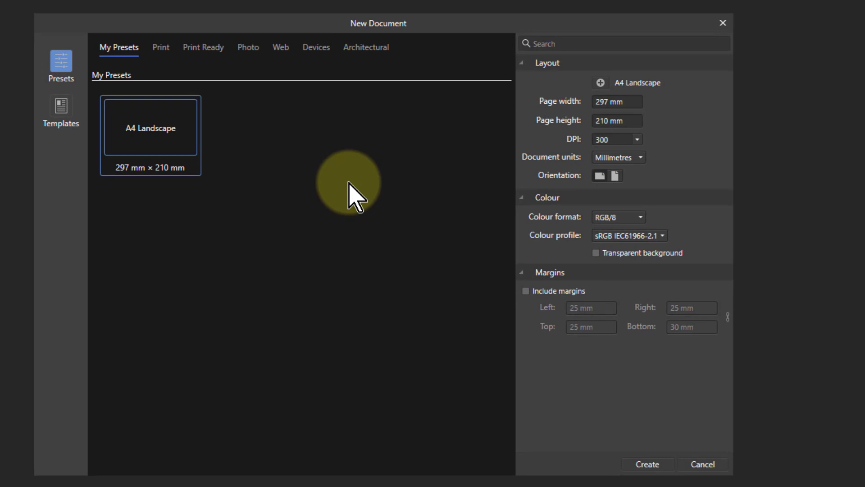
- Browse the saved templates, previewing red landscape and redcircle, and show redcircle's options
click(61, 110)
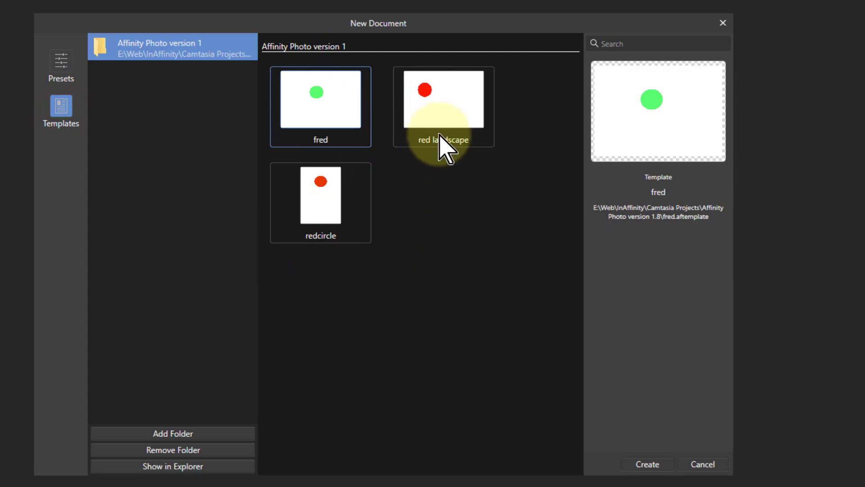
click(443, 102)
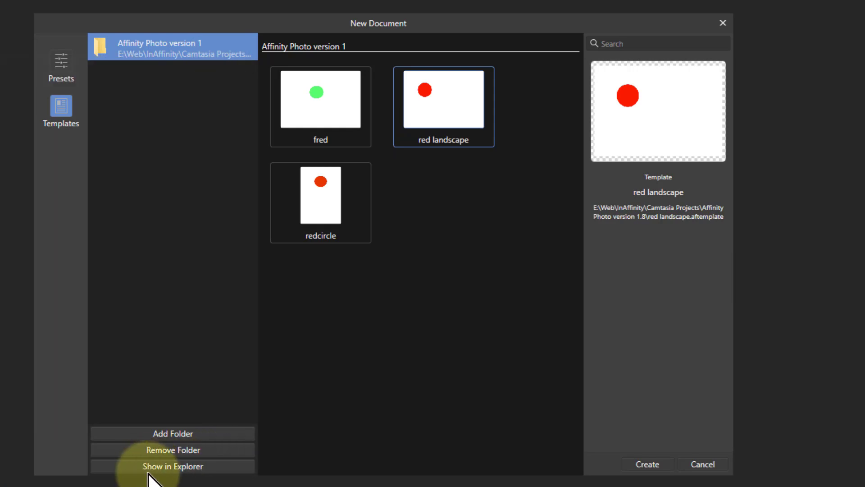
click(338, 200)
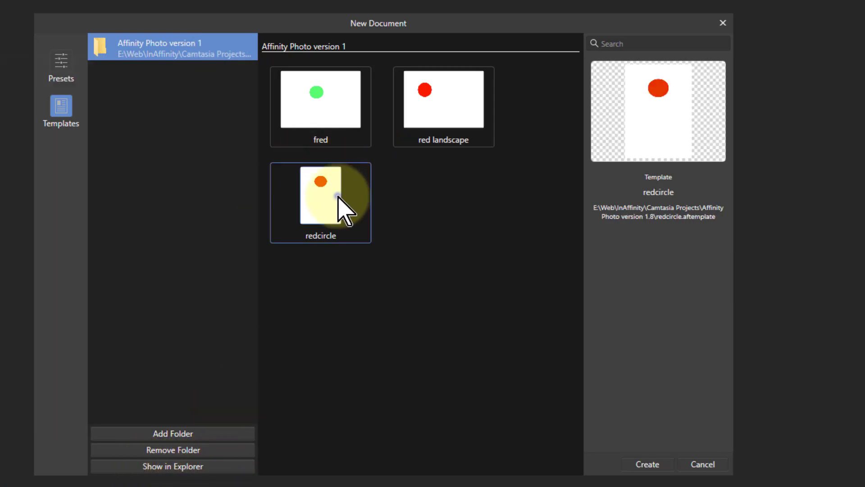
right_click(338, 198)
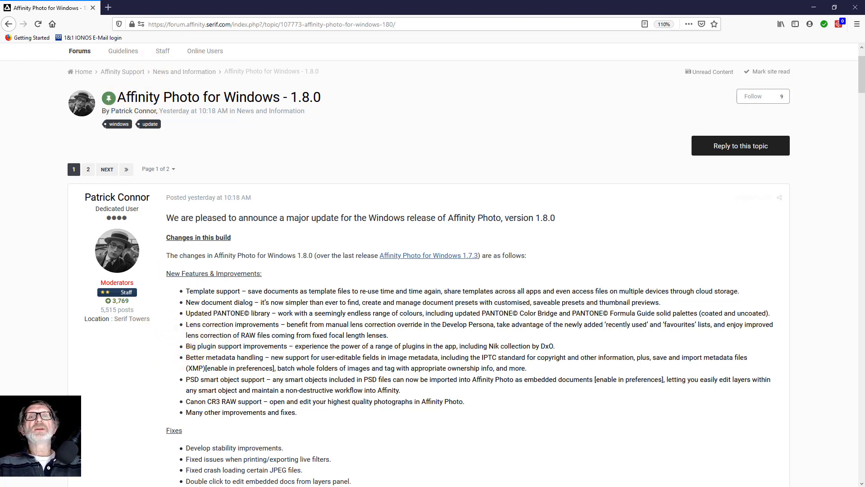
- Switch back to Affinity Photo and open the RAW file _DCC7568.ARW for development
key(alt+Tab)
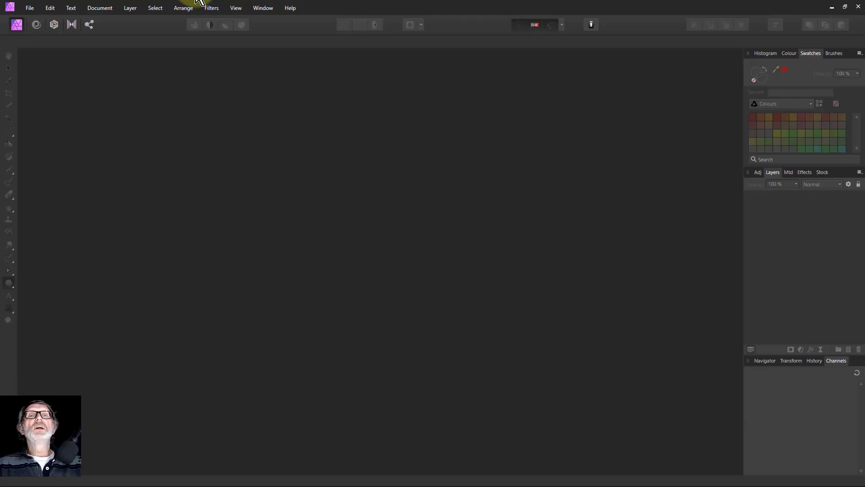
click(31, 9)
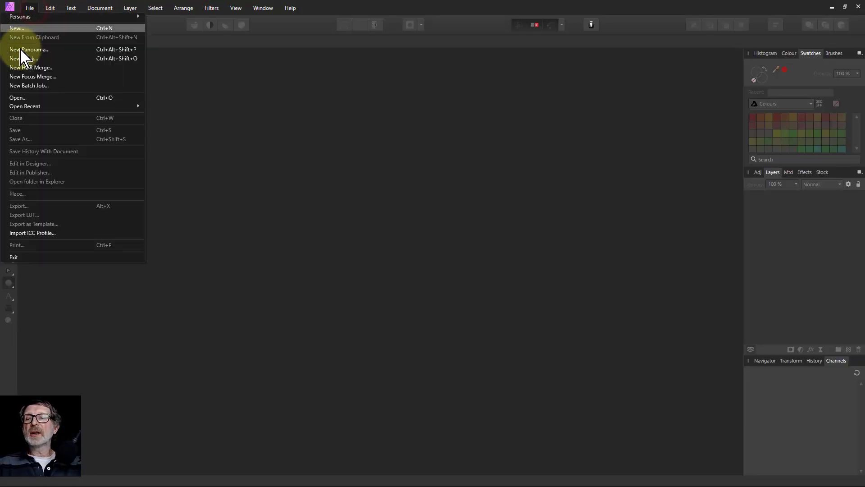
click(25, 97)
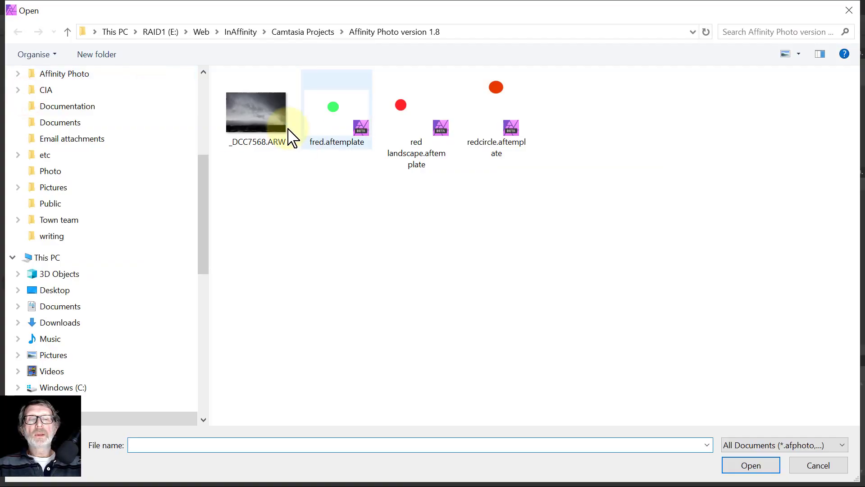
double_click(262, 121)
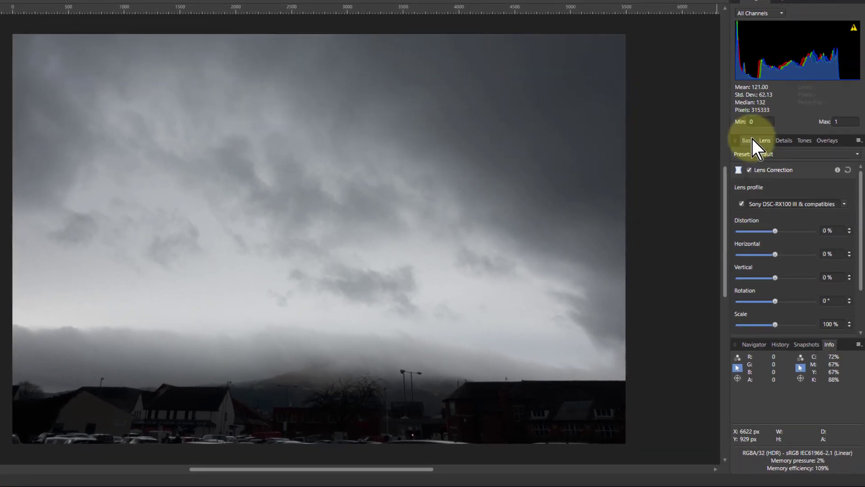
- In the Lens panel, disable the lens profile correction and set Distortion to -15 %
click(761, 180)
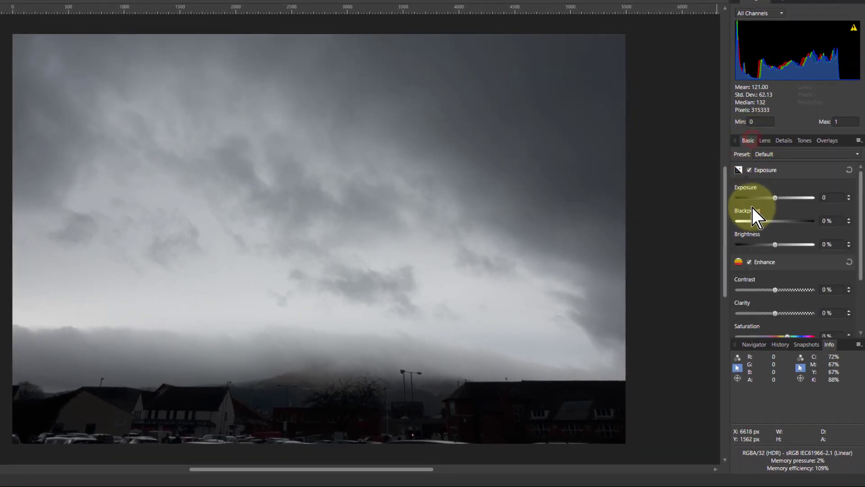
click(763, 141)
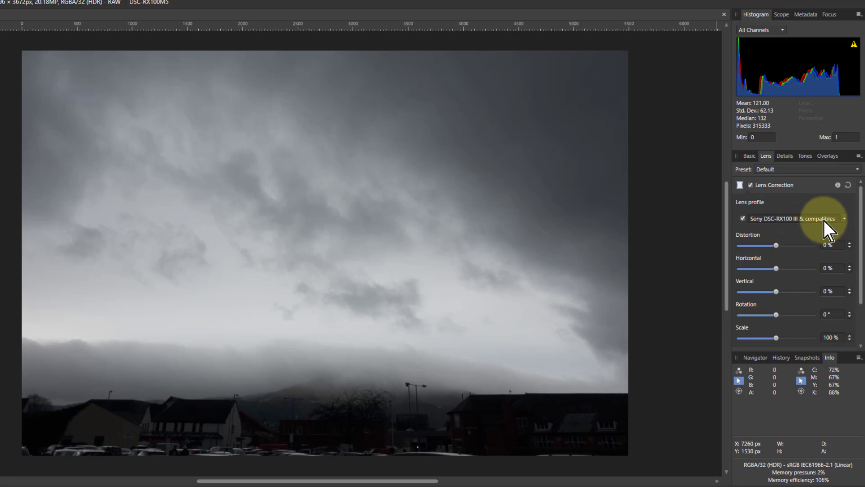
click(744, 220)
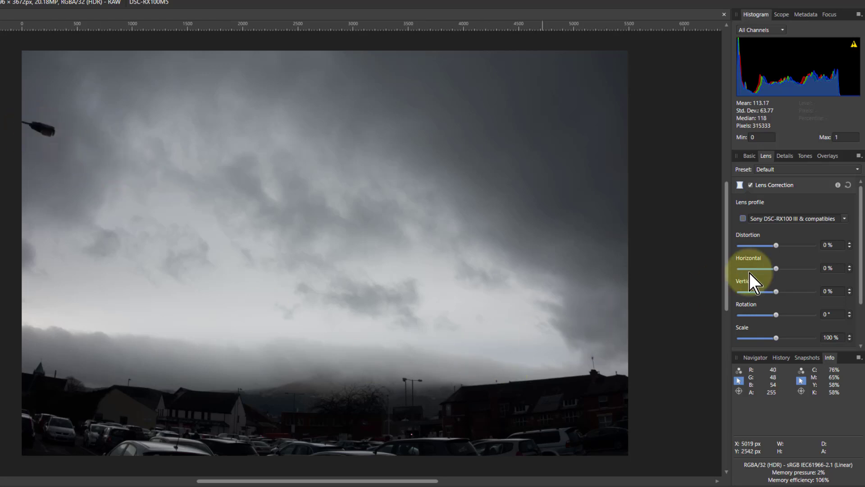
click(742, 219)
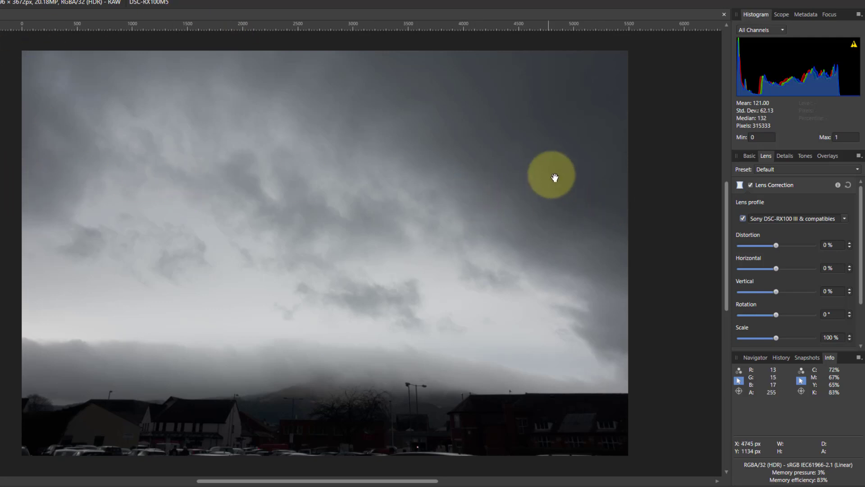
click(743, 219)
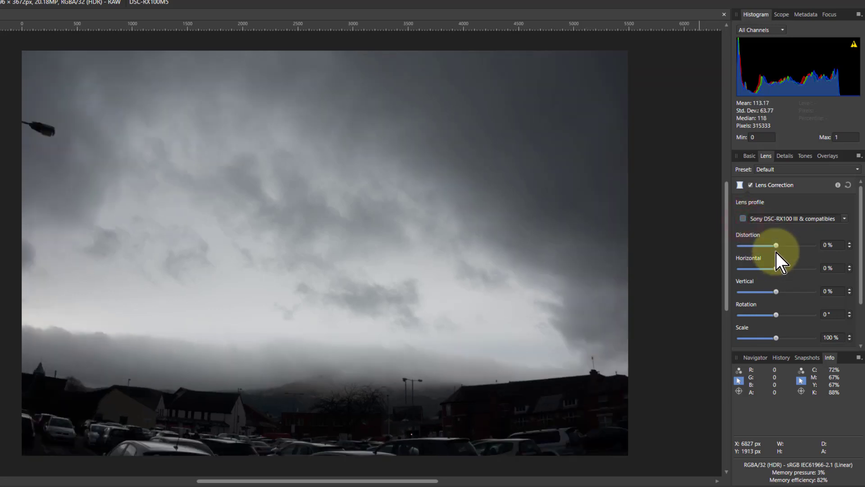
mouse_move(776, 247)
mouse_down()
mouse_move(763, 247)
mouse_move(771, 246)
mouse_up()
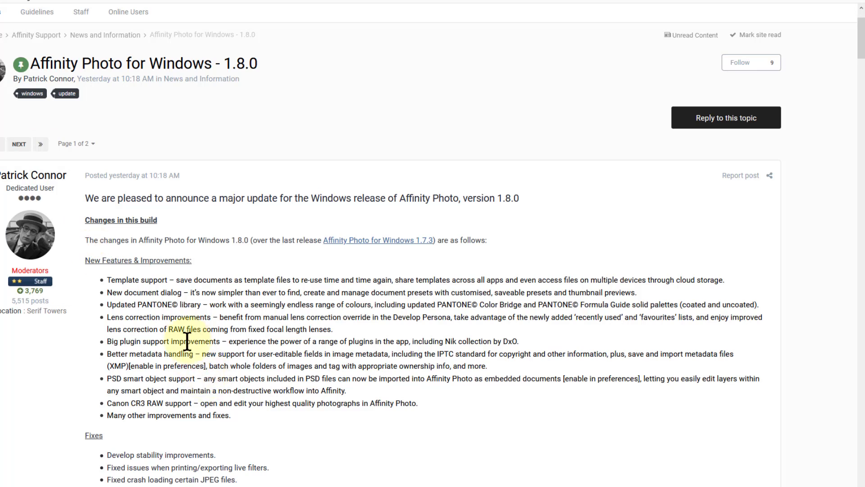
click(147, 341)
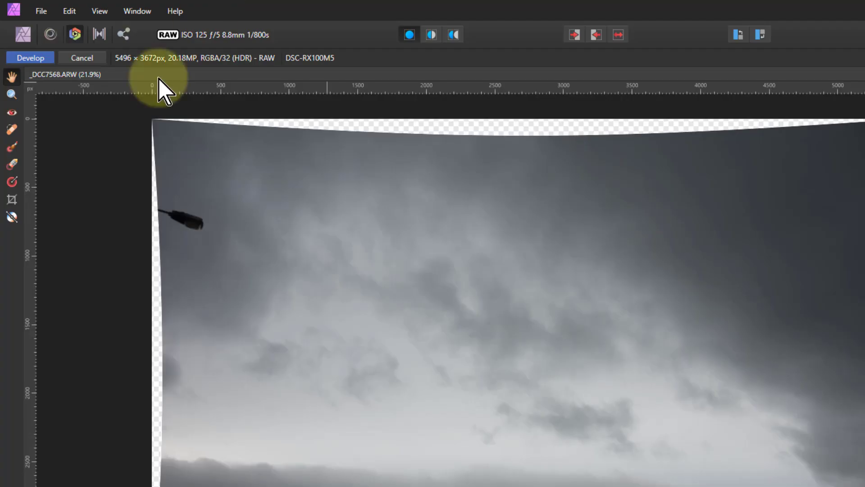
- Apply the RAW development, then run Filters > Plugins > Nik Collection > Silver Efex Pro 2
click(31, 58)
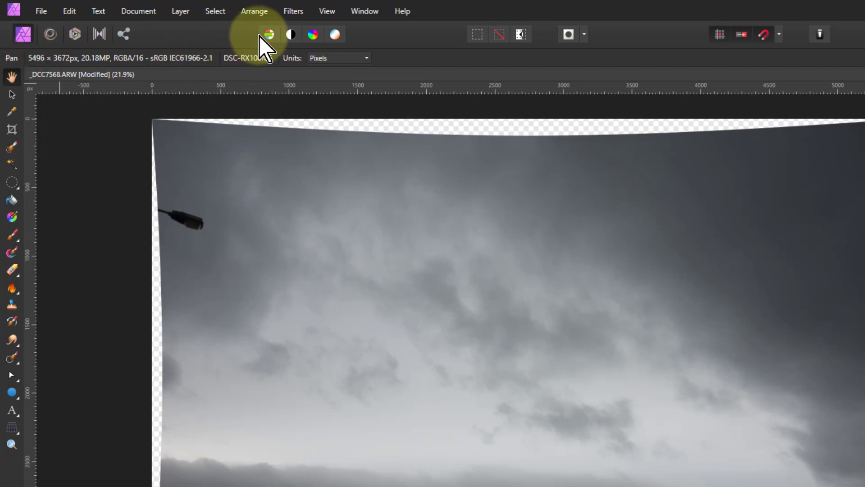
click(291, 10)
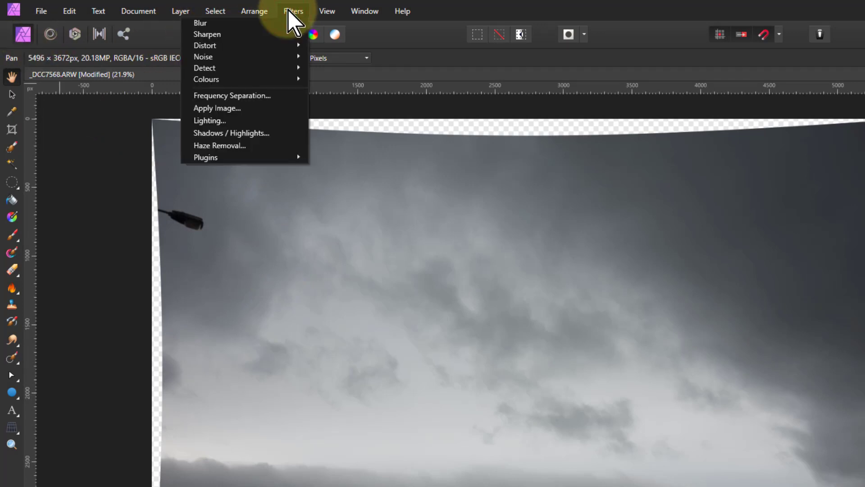
mouse_move(272, 156)
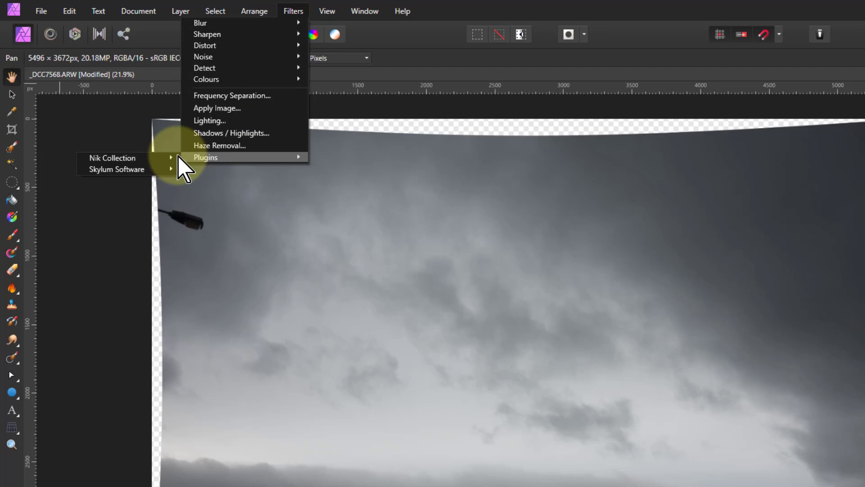
mouse_move(123, 158)
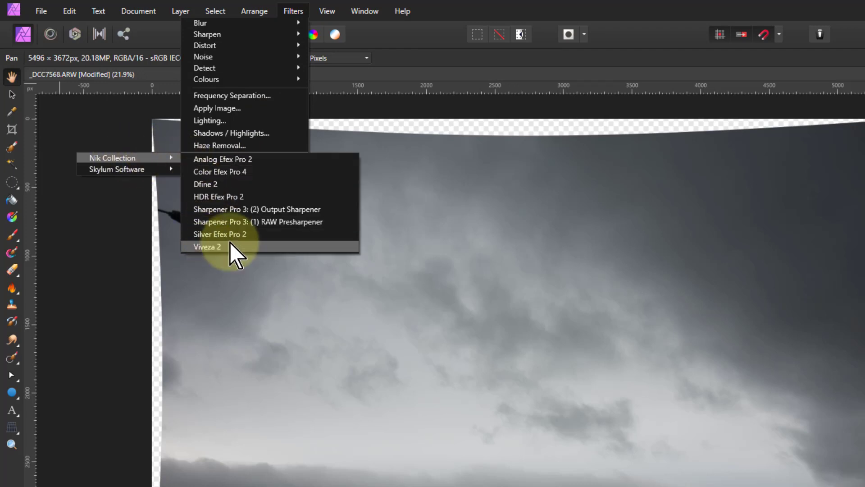
click(218, 234)
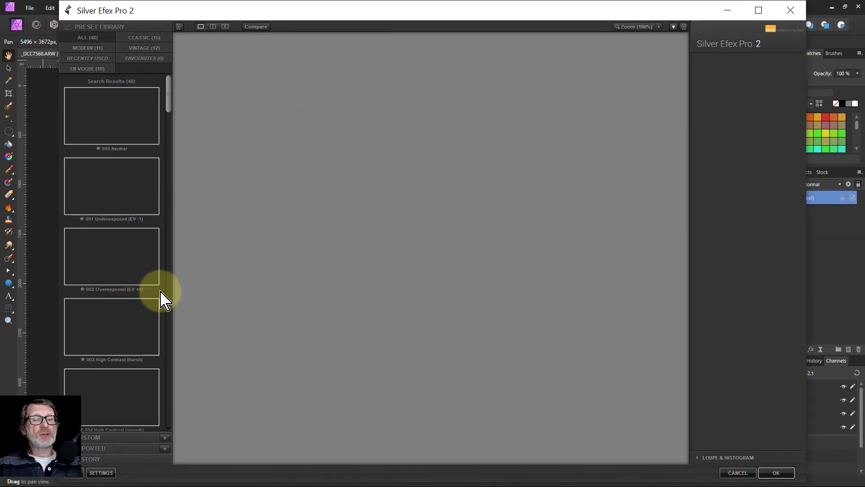
- Preview preset 004 High Contrast (smooth), expand Film Types, then cancel out of Silver Efex Pro 2
scroll(115, 311, down, 2)
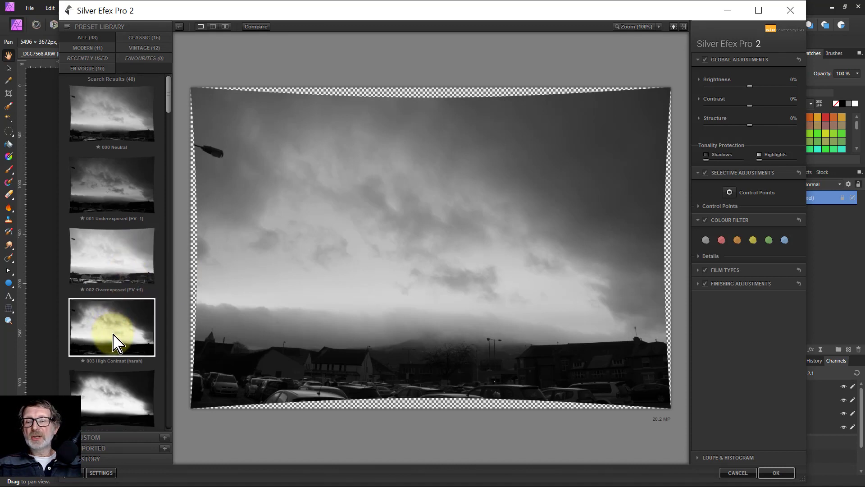
scroll(115, 315, down, 1)
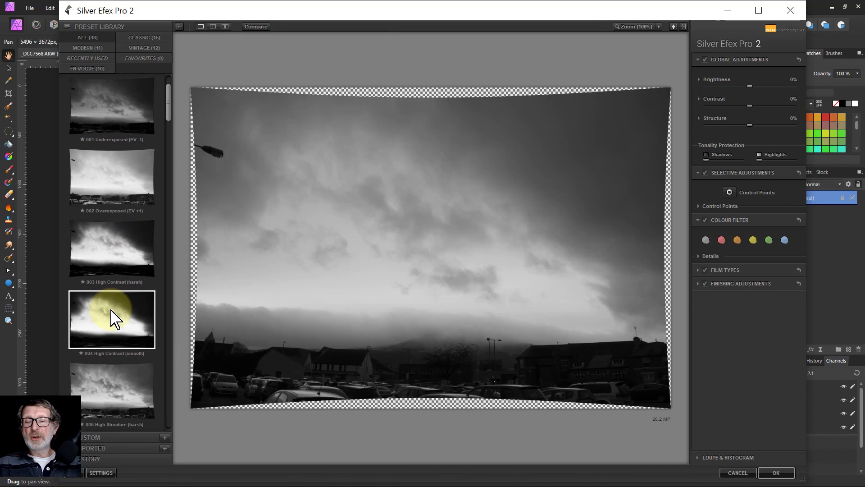
click(115, 321)
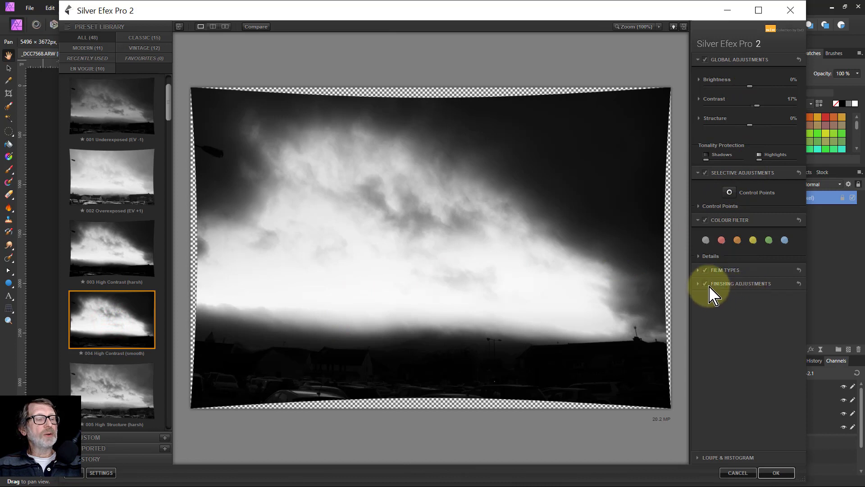
click(699, 270)
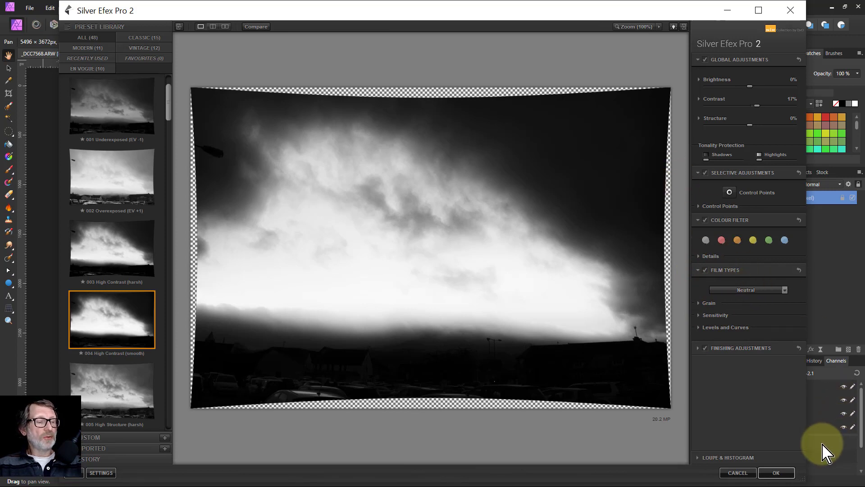
click(751, 478)
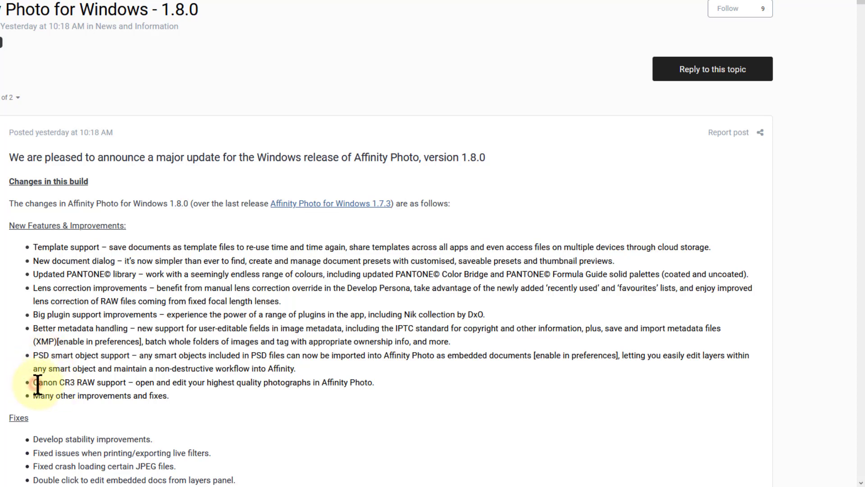
- Highlight 'Canon' in the 1.8.0 features list, then scroll down to the Fixes section
drag(34, 383, 68, 383)
click(78, 385)
scroll(239, 380, down, 4)
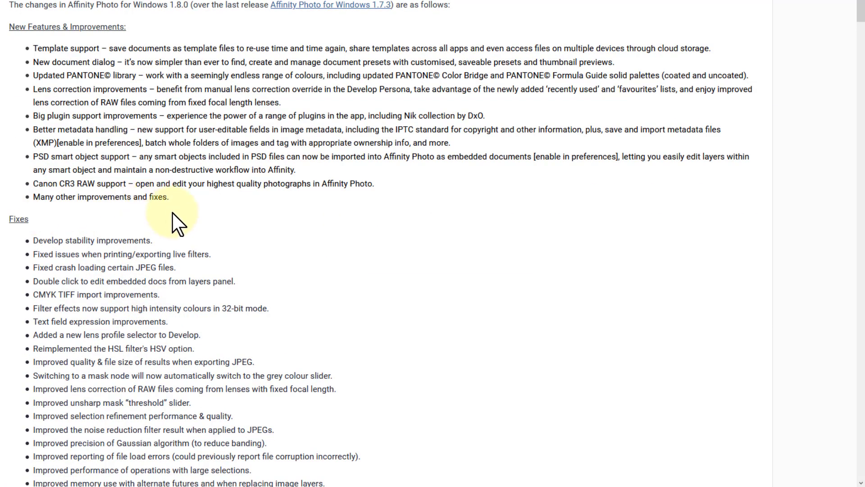
scroll(202, 230, down, 1)
scroll(204, 239, down, 2)
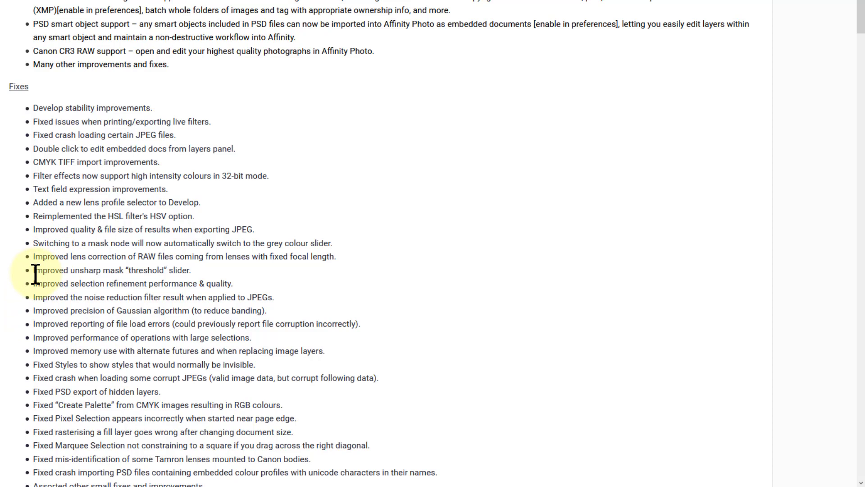
- Highlight and deselect the block of Improved… fix lines, then scroll further down the fixes
drag(36, 272, 344, 363)
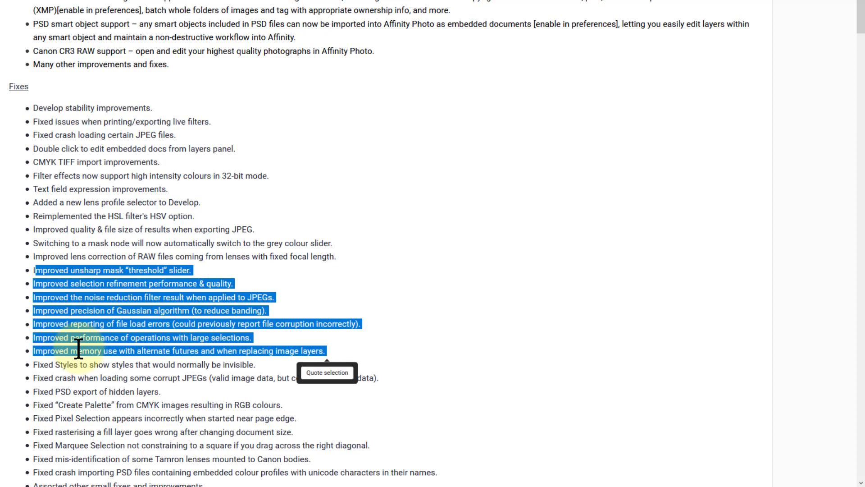
click(84, 354)
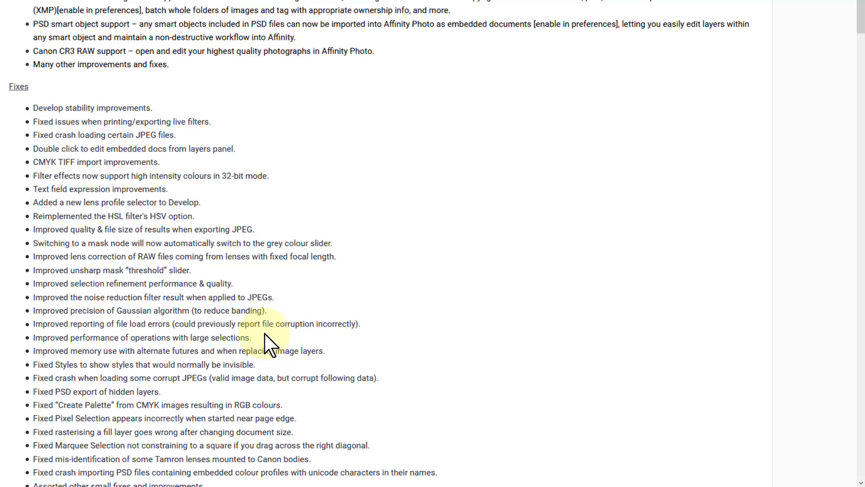
scroll(266, 345, down, 3)
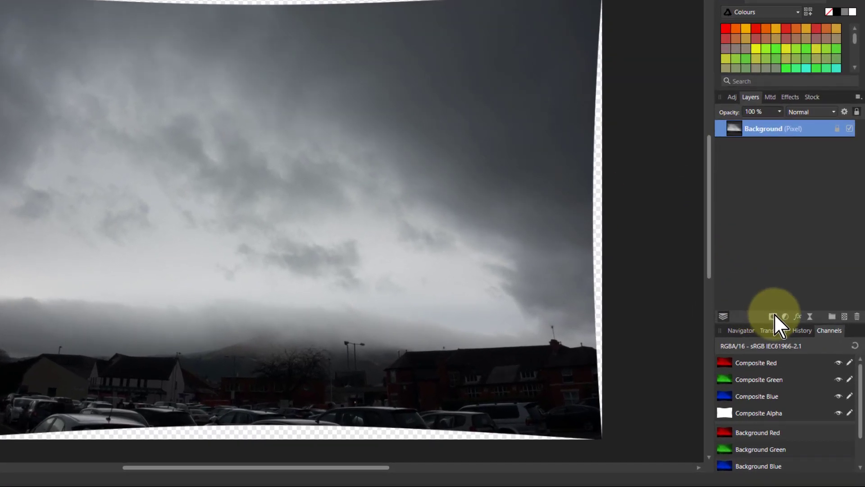
- Add an HSL adjustment to the Background layer and drag Saturation Shift to -67 %
click(786, 316)
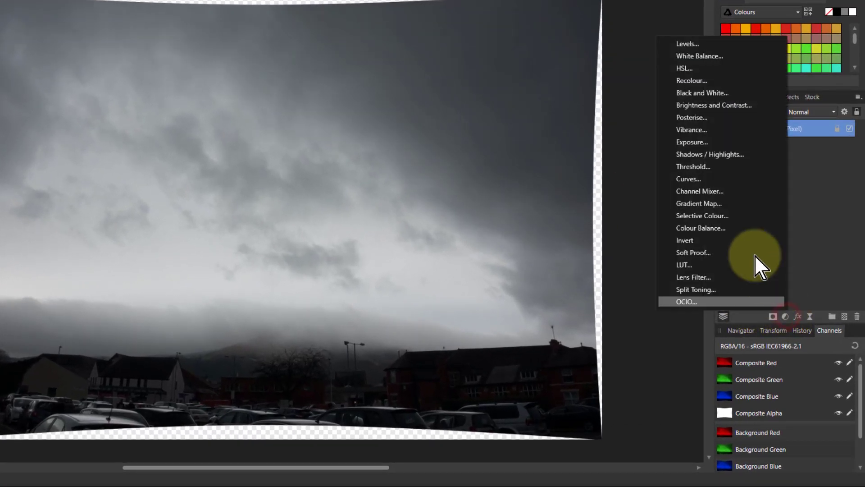
click(686, 69)
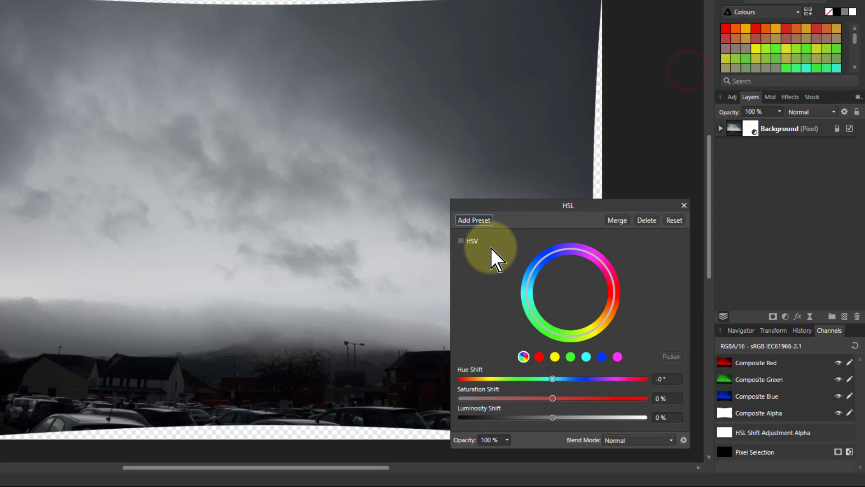
drag(504, 206, 444, 57)
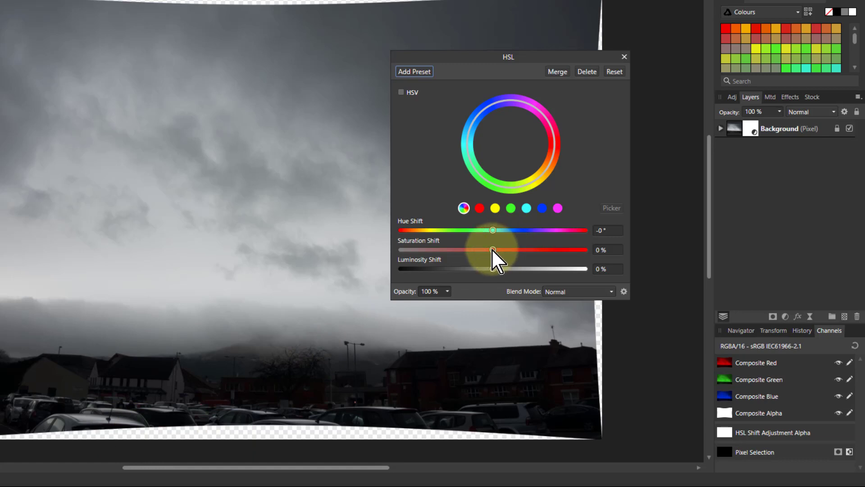
mouse_move(493, 249)
mouse_down()
mouse_move(542, 249)
mouse_move(431, 252)
mouse_move(550, 250)
mouse_move(529, 253)
mouse_move(585, 261)
mouse_move(423, 272)
mouse_move(571, 265)
mouse_move(490, 268)
mouse_move(545, 251)
mouse_move(525, 250)
mouse_move(542, 251)
mouse_move(511, 252)
mouse_move(487, 271)
mouse_move(452, 272)
mouse_move(542, 273)
mouse_move(490, 273)
mouse_move(491, 252)
mouse_move(493, 264)
mouse_up()
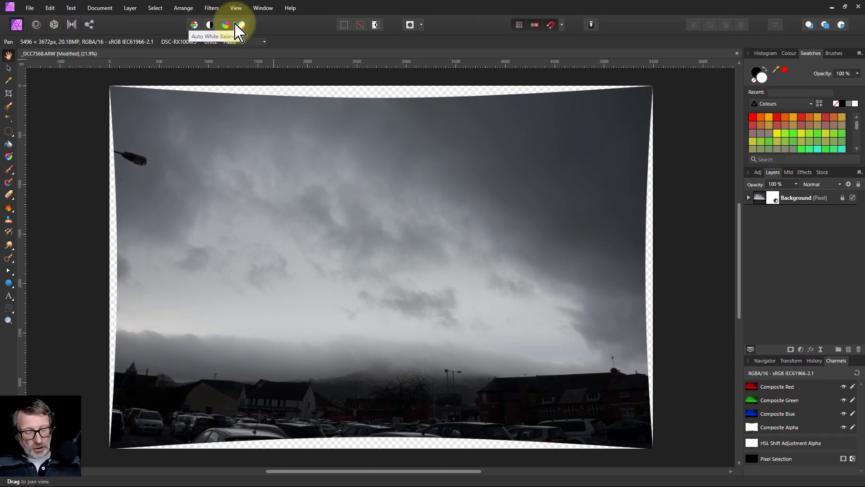
- Show the Library with Ctrl+Shift+L, expand Dave's Vignettes, and open the Help menu
key(ctrl+shift+l)
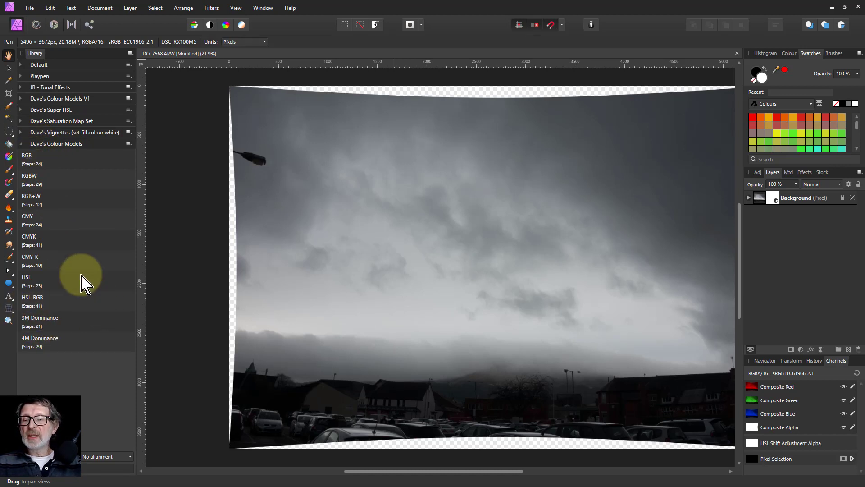
click(21, 132)
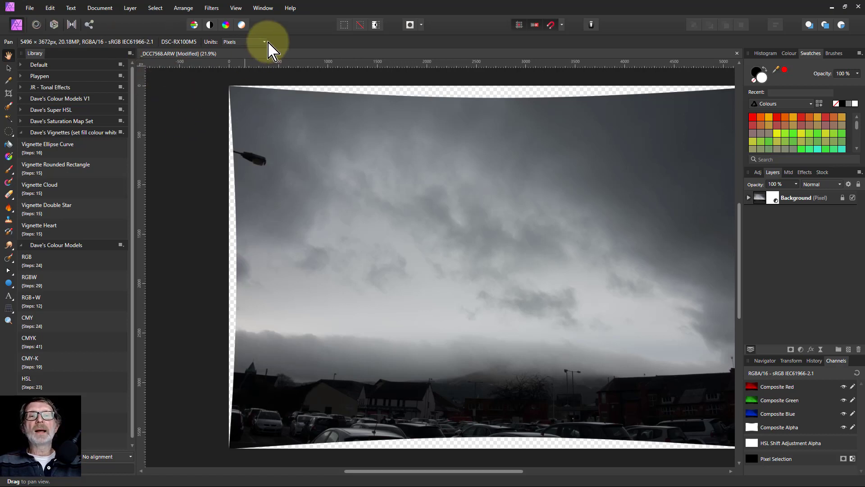
click(292, 8)
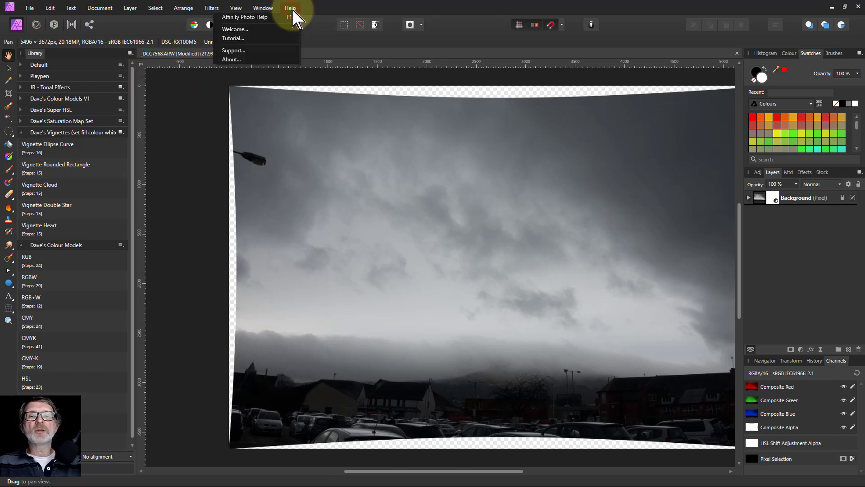
- Open the support forum's News and Information and the Affinity Photo for Windows 1.8.0 announcement
click(248, 50)
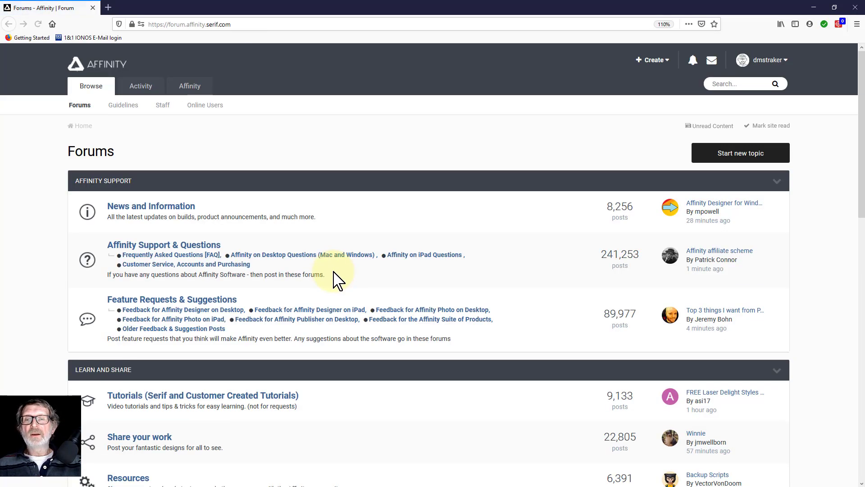
click(152, 206)
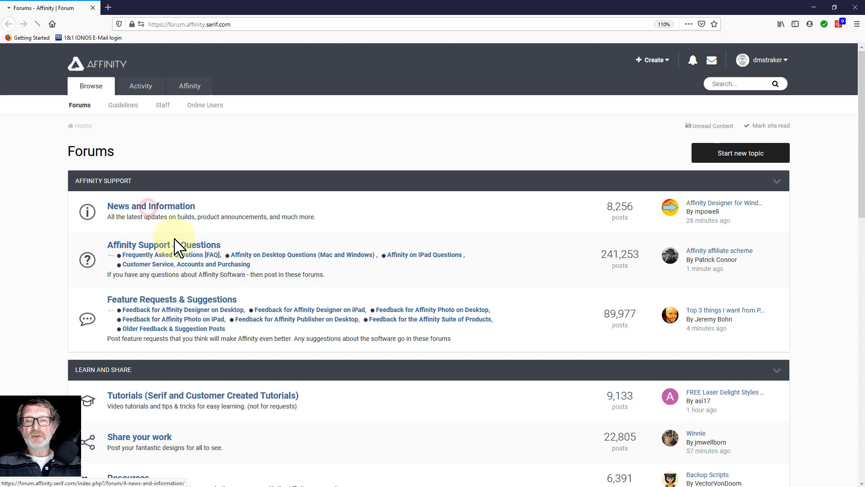
click(144, 269)
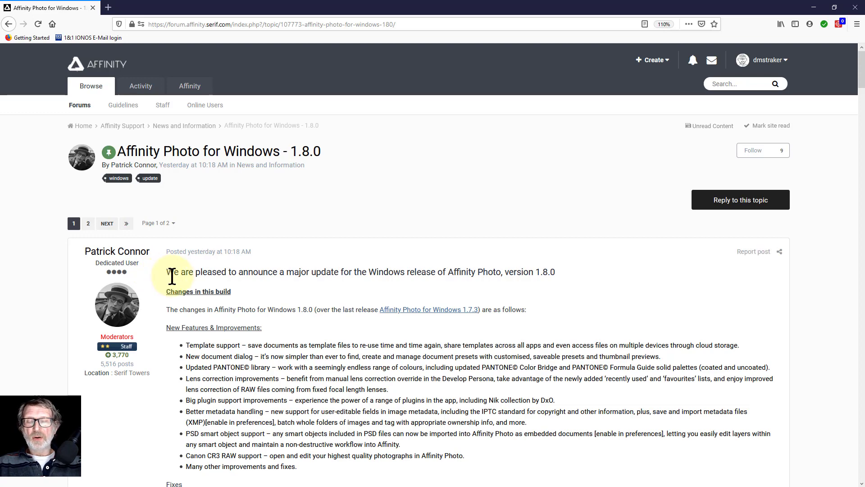
- Review the fixes, highlighting the unsharp mask threshold slider fix, then close Firefox
scroll(273, 365, down, 3)
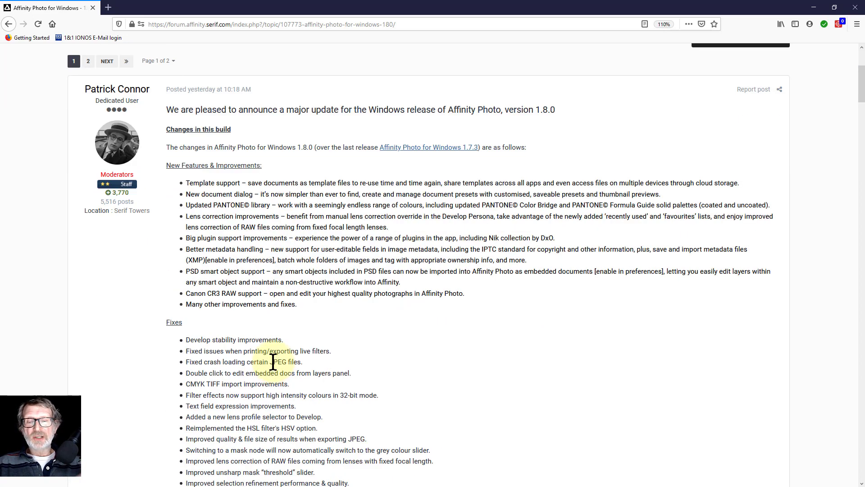
scroll(266, 383, down, 1)
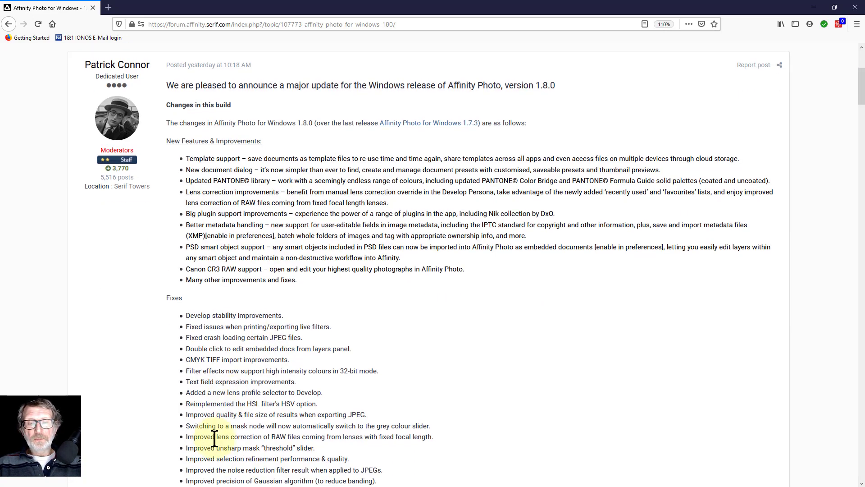
drag(185, 419, 194, 418)
drag(278, 420, 348, 425)
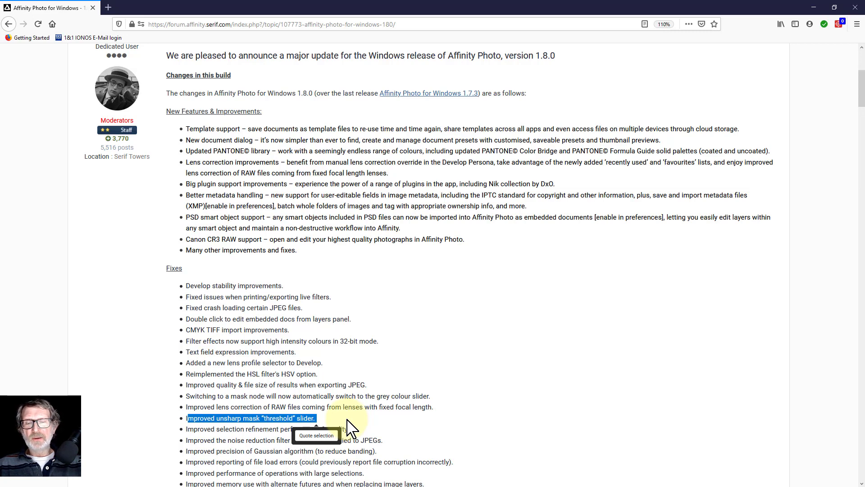
click(324, 424)
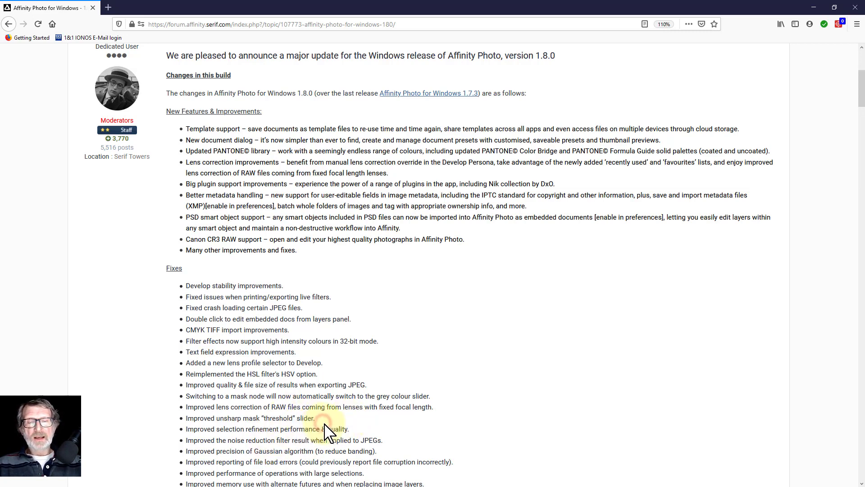
scroll(326, 428, down, 3)
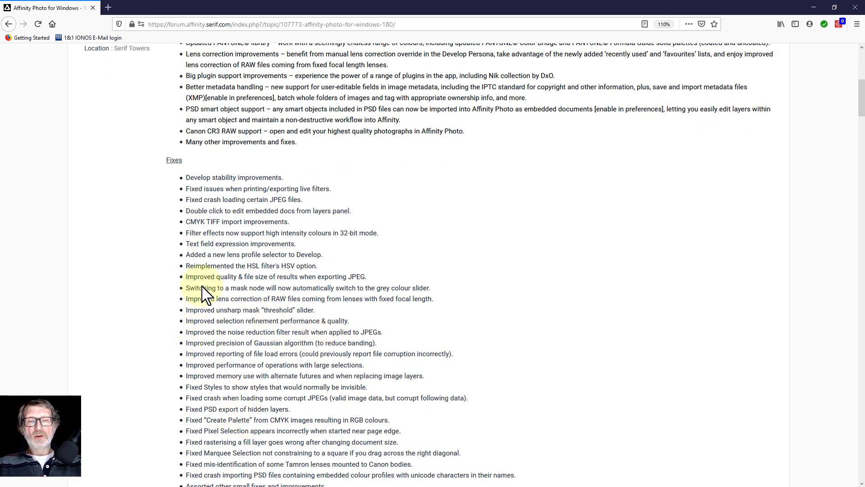
click(93, 8)
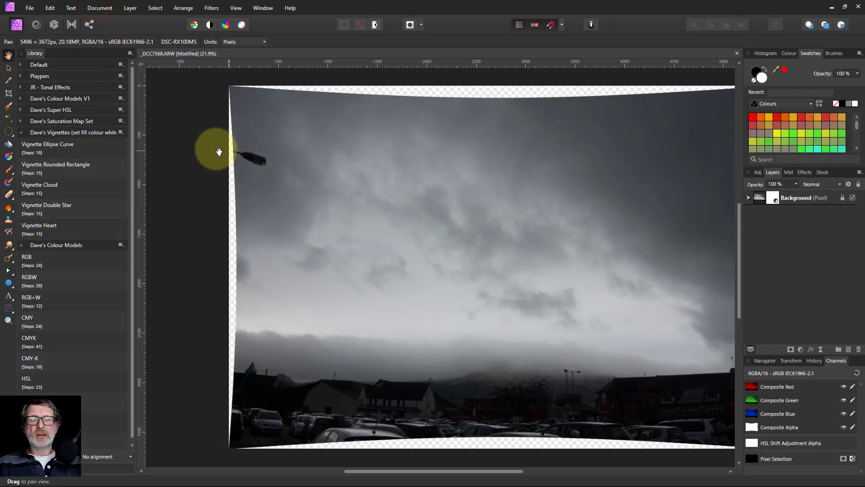
scroll(318, 284, right, 3)
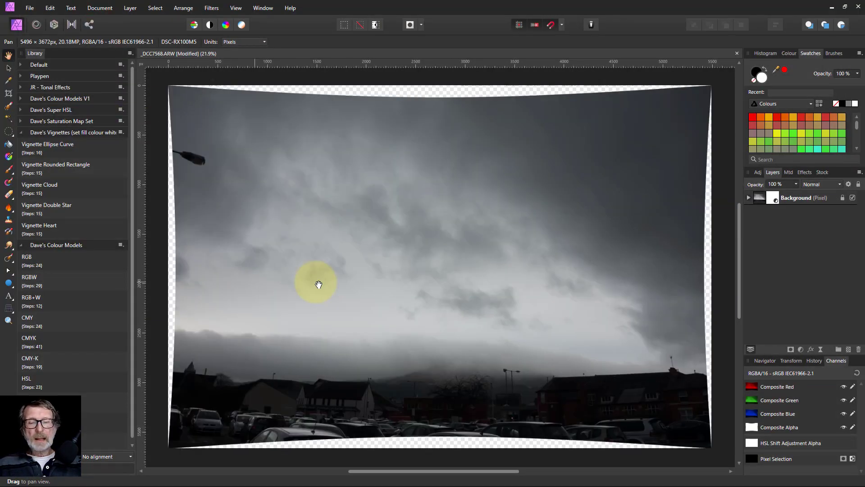